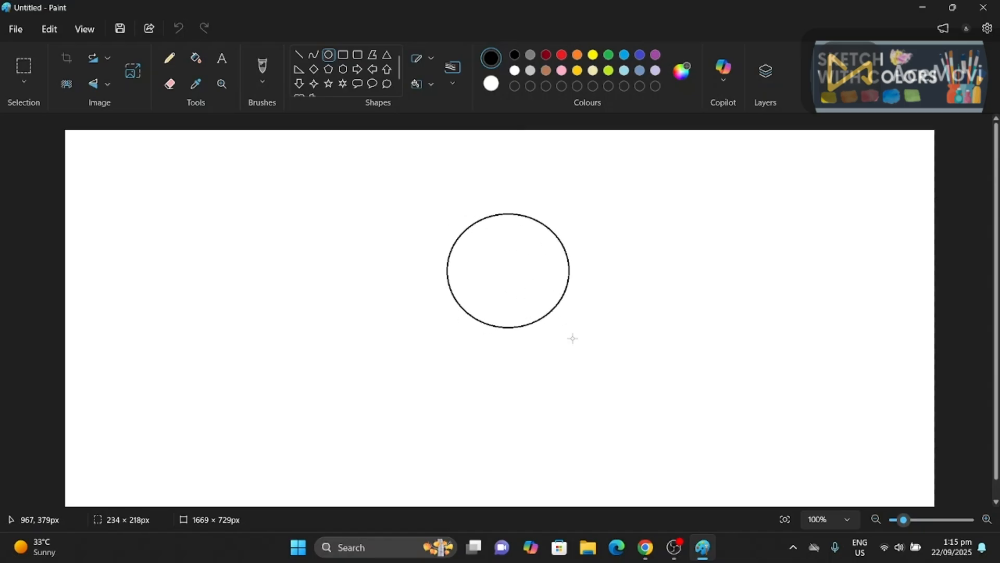
- Draw a circle about 320 × 297 px with a smaller circle about 120 × 126 px centred inside it
left_click_drag(510, 326, 502, 319)
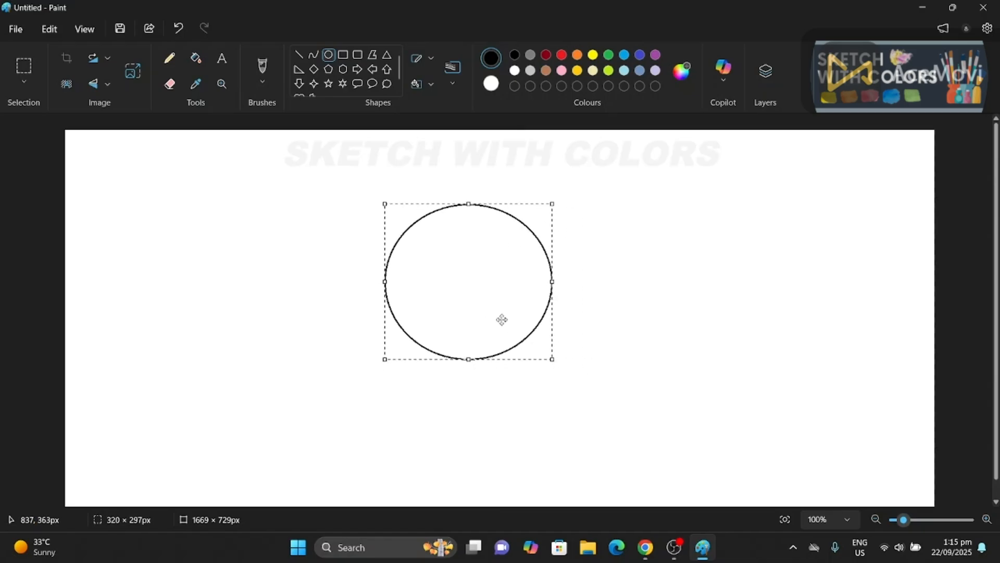
left_click_drag(435, 234, 474, 282)
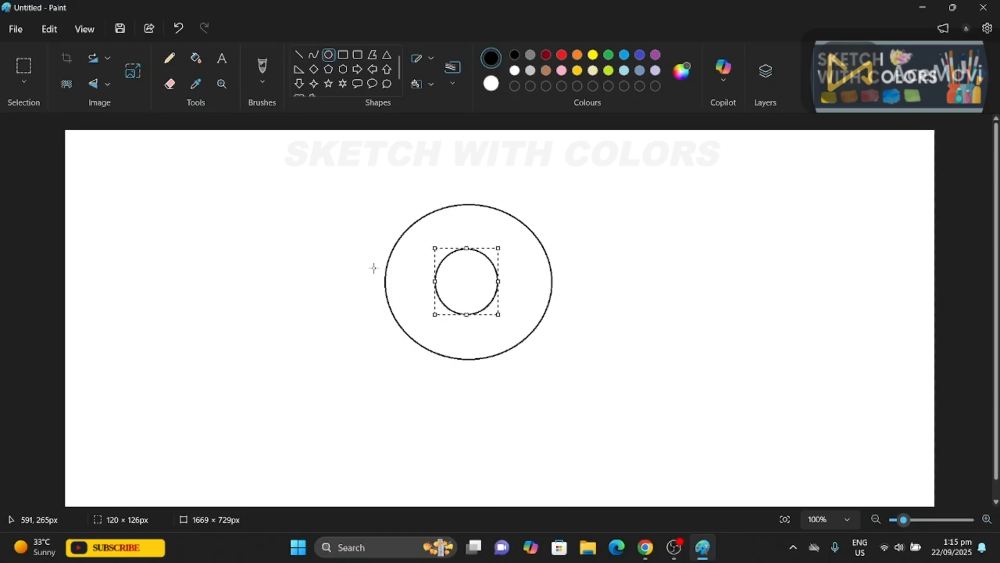
left_click(313, 238)
- Select both circles together and adjust the selection's two sides so the circles shift slightly to the right
left_click(23, 68)
left_click_drag(365, 167, 597, 399)
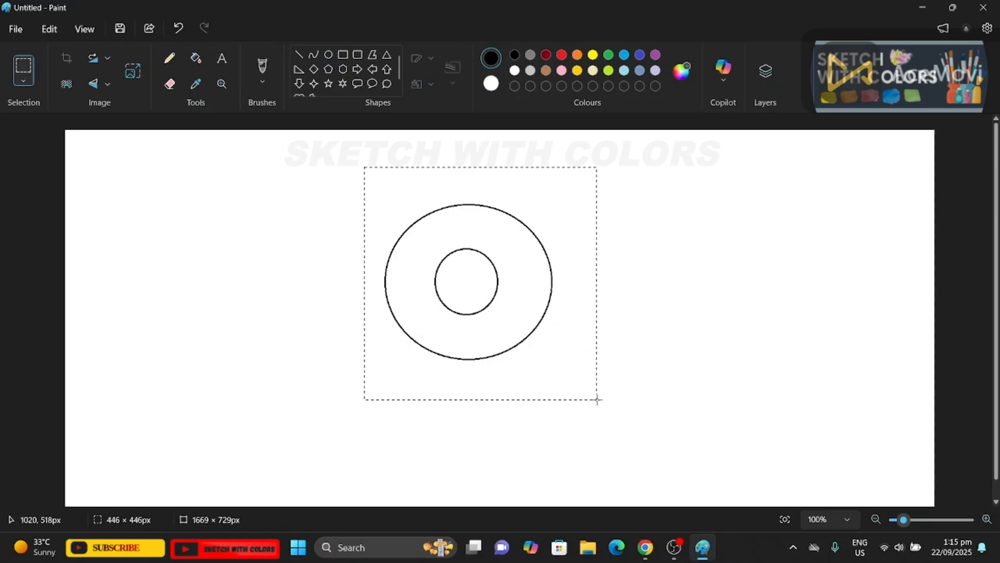
left_click_drag(365, 283, 374, 286)
left_click_drag(597, 285, 604, 287)
left_click(611, 287)
- Draw a vertical, a horizontal and two diagonal lines through the common centre, extending past the outer circle
left_click(299, 54)
left_click_drag(470, 178, 478, 392)
key("ctrl+z")
left_click_drag(475, 286, 474, 395)
left_click_drag(355, 280, 643, 282)
left_click_drag(391, 208, 577, 367)
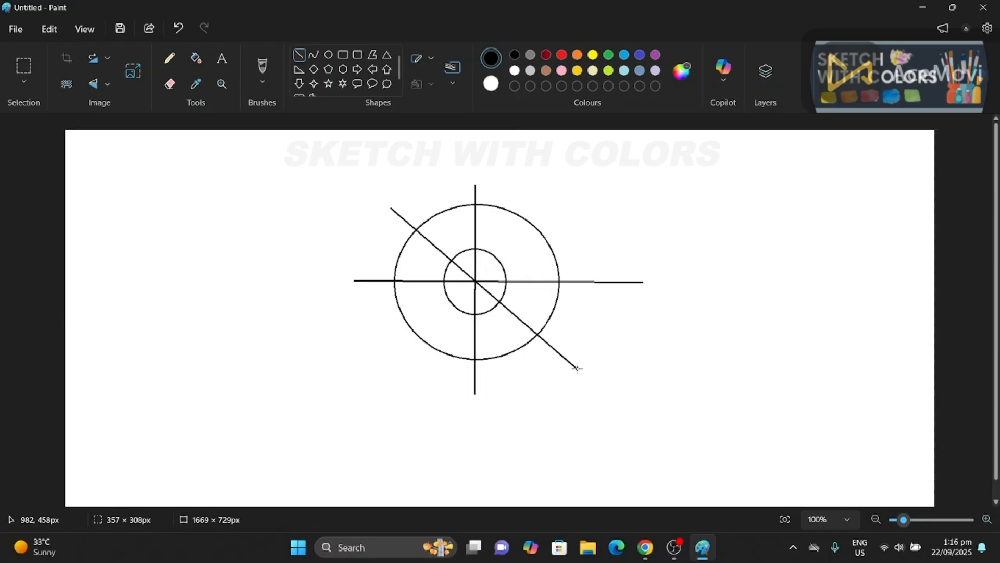
left_click_drag(556, 205, 386, 365)
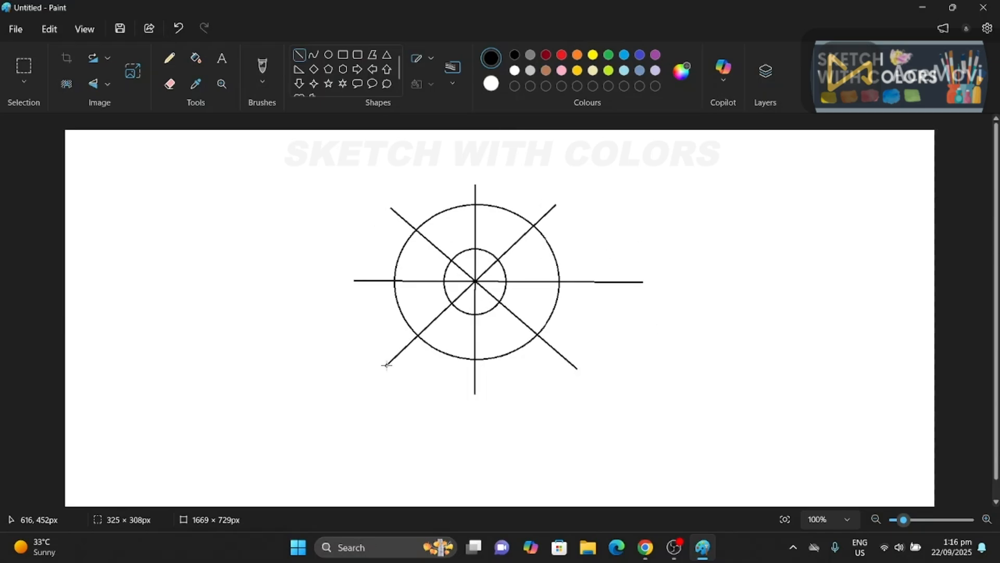
- Add four intermediate lines through the centre, one between each pair of neighbouring spokes, extending past the outer circle
left_click_drag(430, 191, 530, 390)
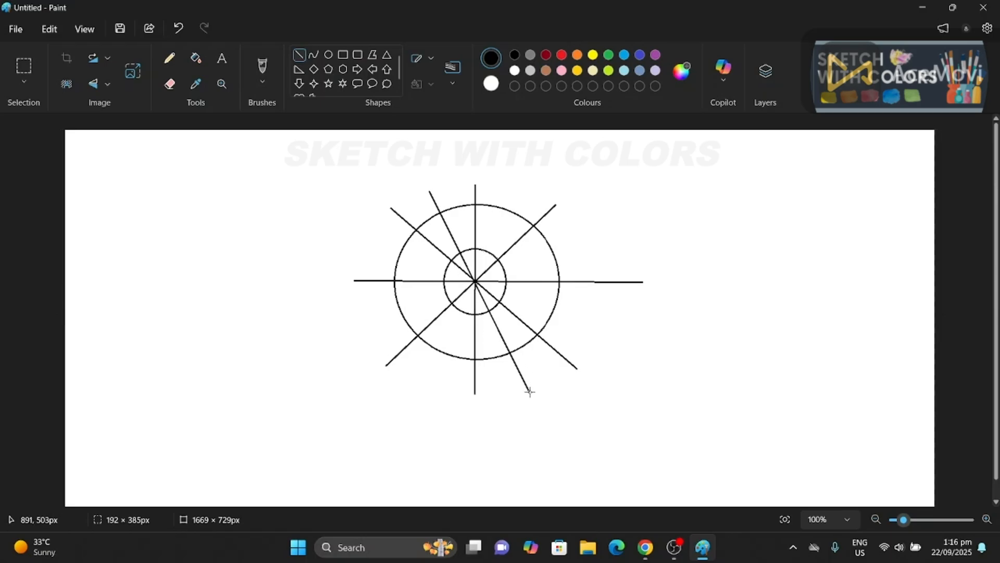
left_click_drag(514, 188, 431, 387)
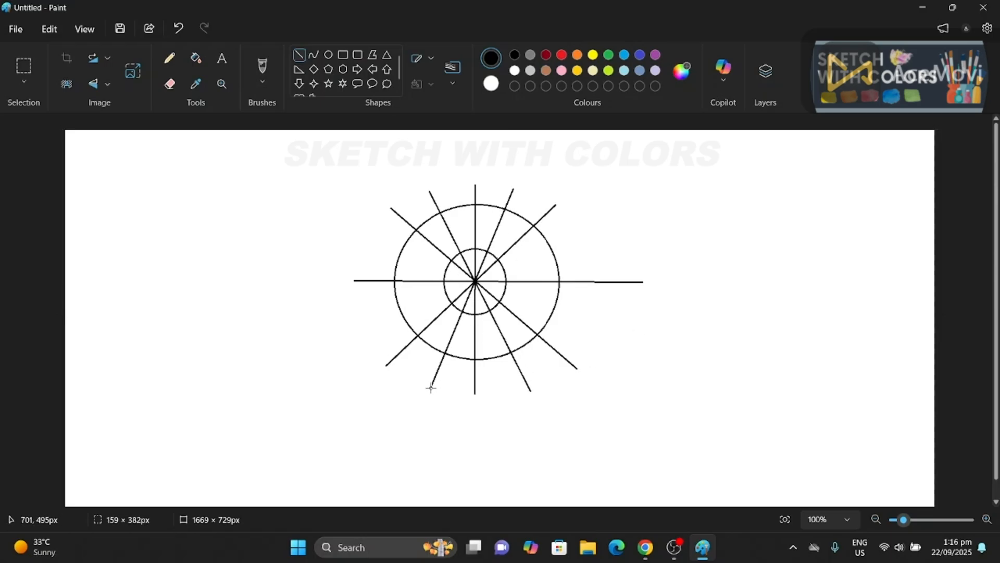
left_click_drag(371, 243, 619, 334)
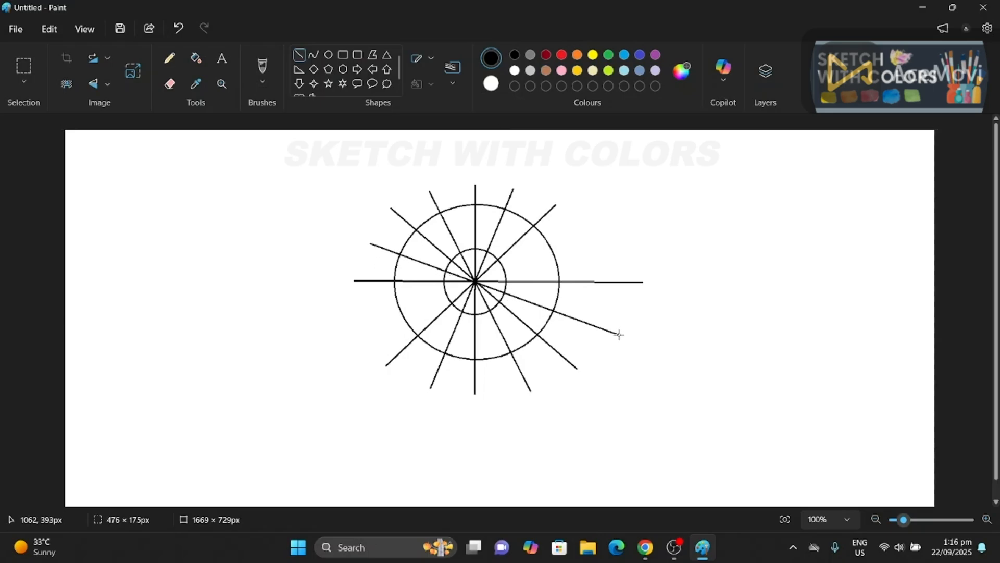
left_click_drag(581, 240, 336, 335)
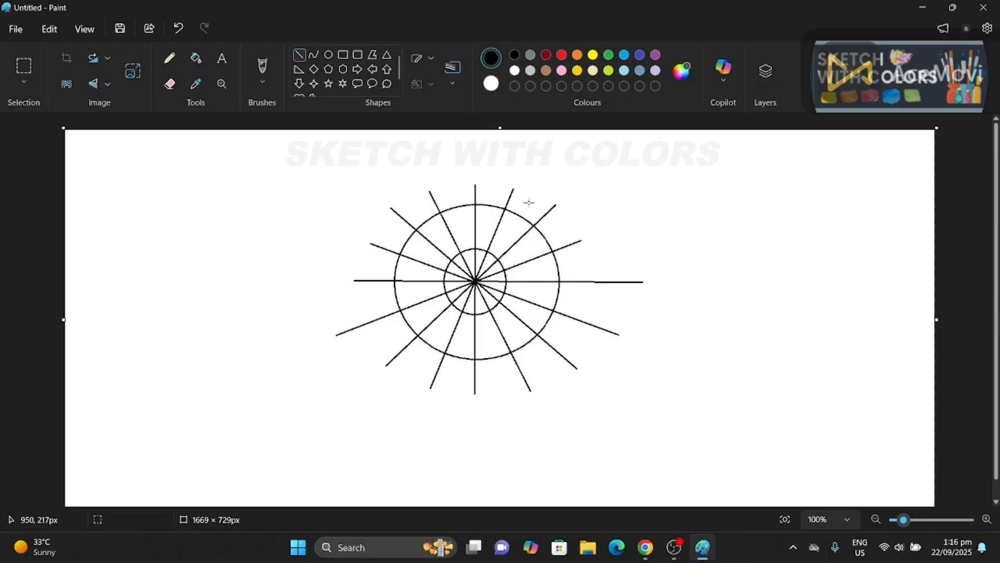
- Draw a circle just inside the outer circle and adjust its sides to about 305 × 289 px
left_click_drag(490, 233, 531, 270)
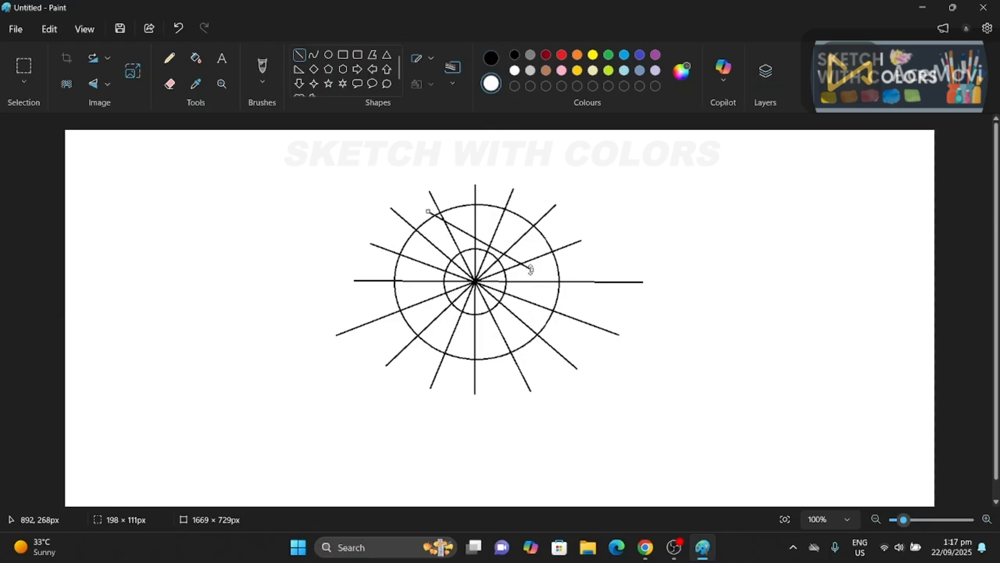
key("ctrl+z")
left_click_drag(437, 216, 585, 370)
left_click_drag(508, 325, 470, 313)
left_click_drag(473, 359, 473, 355)
left_click_drag(398, 280, 398, 280)
left_click_drag(472, 205, 474, 208)
left_click_drag(548, 275, 557, 269)
left_click_drag(478, 353, 477, 354)
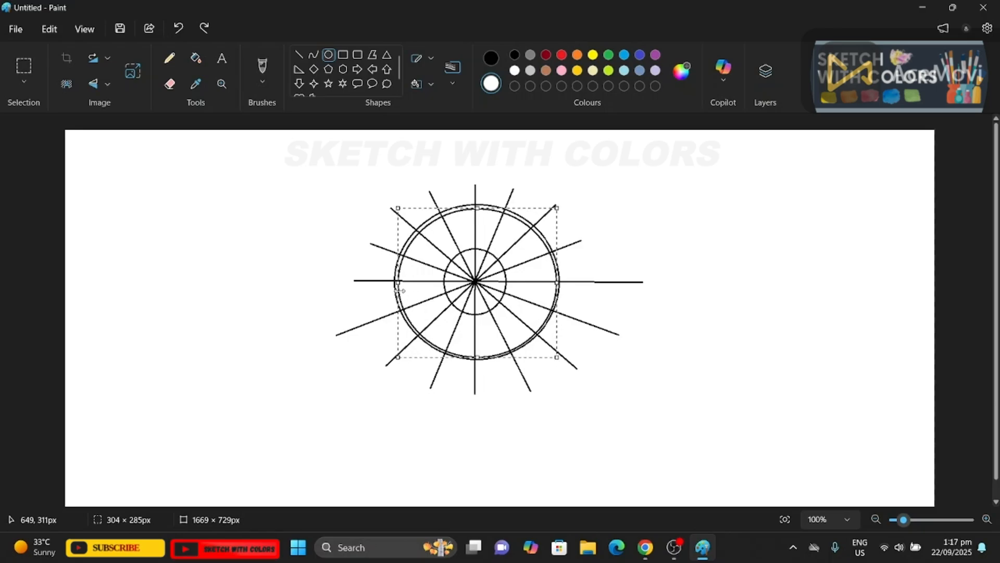
left_click_drag(397, 279, 397, 280)
left_click_drag(472, 209, 474, 206)
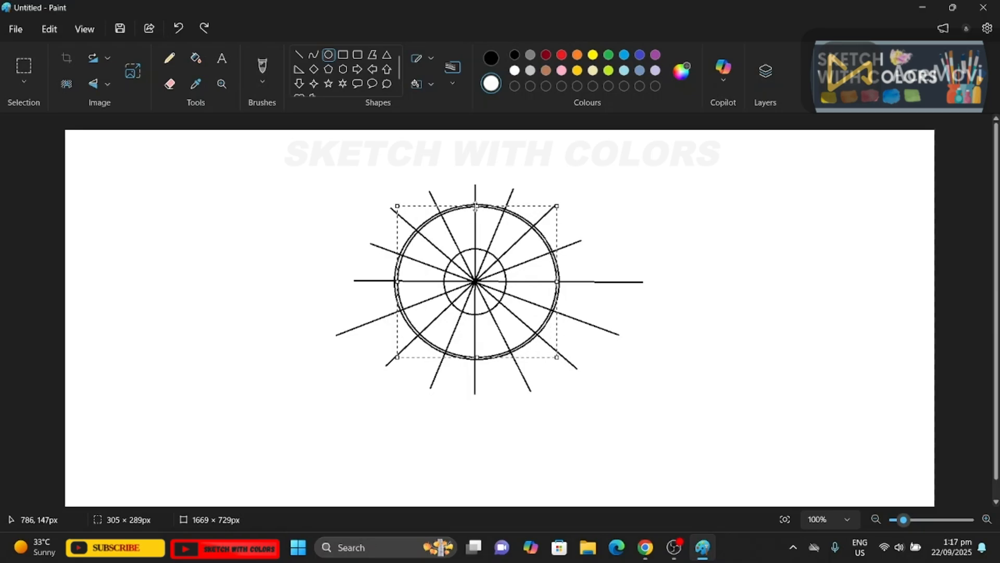
- Make the new circle's outline white, and fill the outer circle and the cut-off spoke ends with white to remove them
left_click(515, 72)
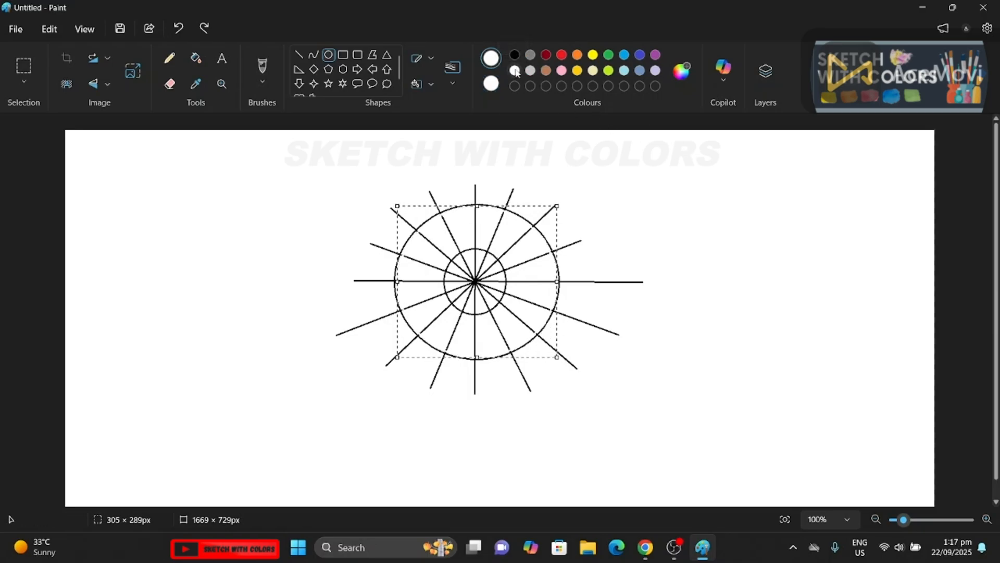
left_click(352, 116)
left_click(196, 58)
left_click(512, 197)
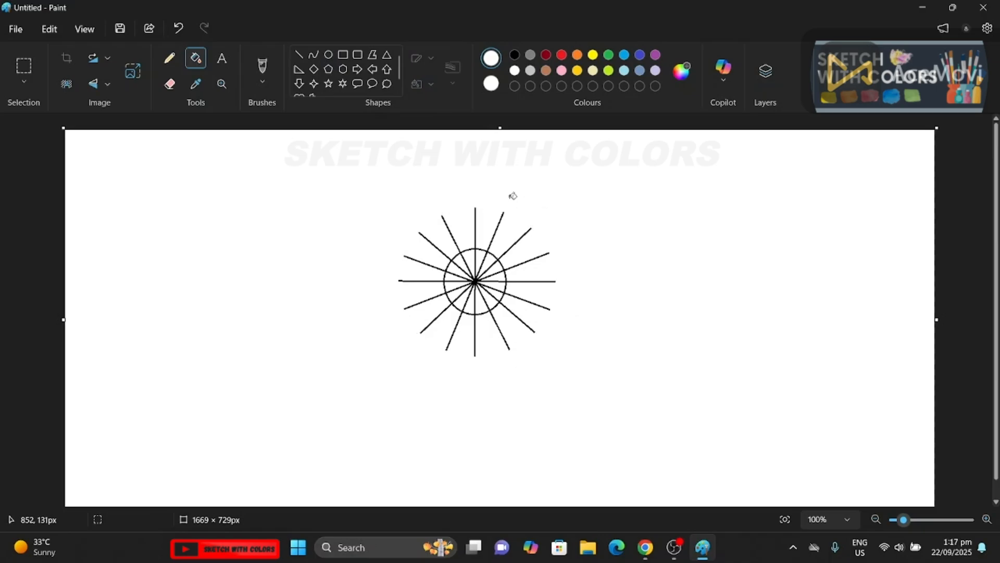
- Set the Curve tool to 5px and draw a rounded black petal tip joining the upper vertical spoke and its left neighbour
left_click(314, 54)
left_click(452, 67)
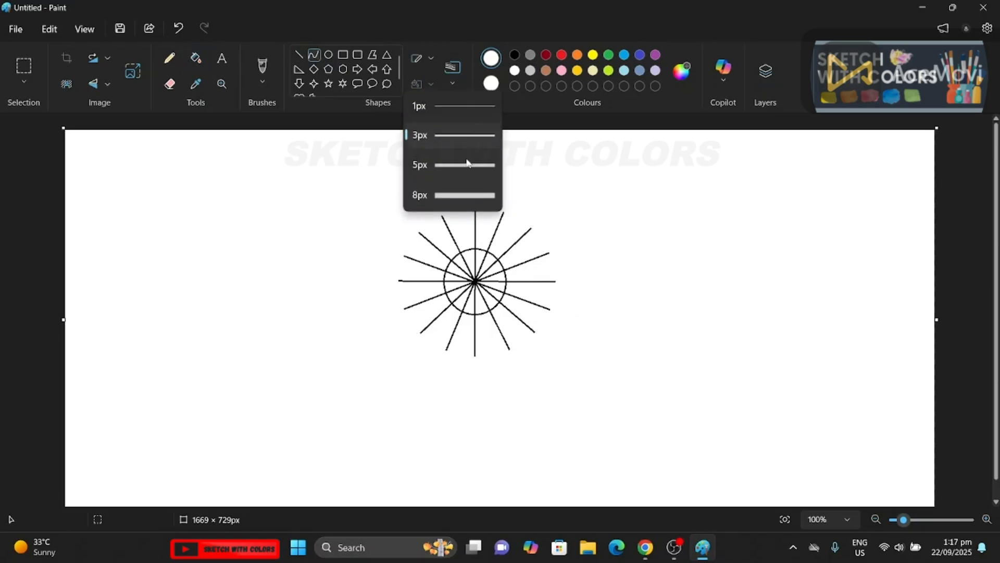
left_click(469, 166)
left_click_drag(455, 214, 443, 196)
key("ctrl+z")
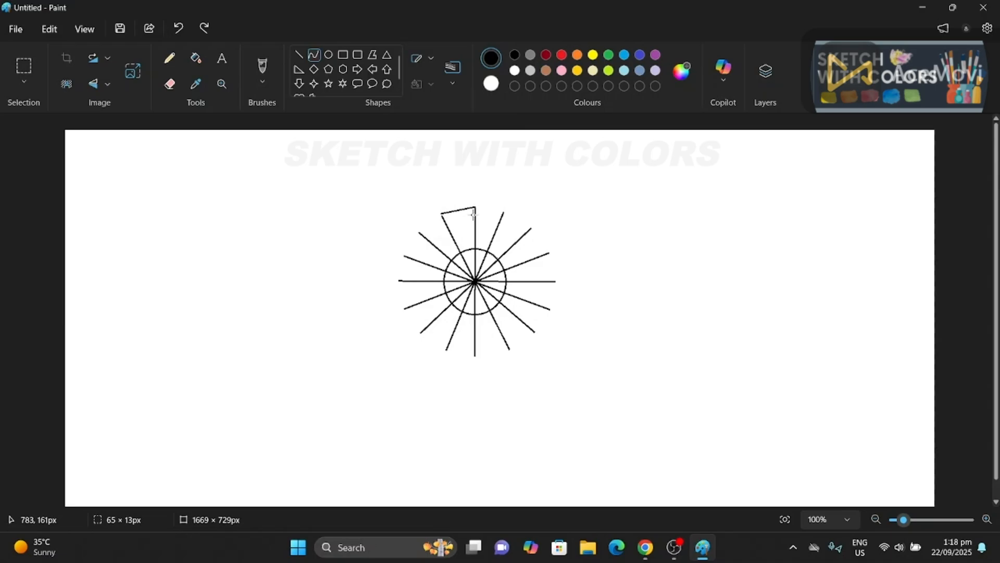
scroll(473, 214, "up", 2)
left_click_drag(495, 217, 476, 189)
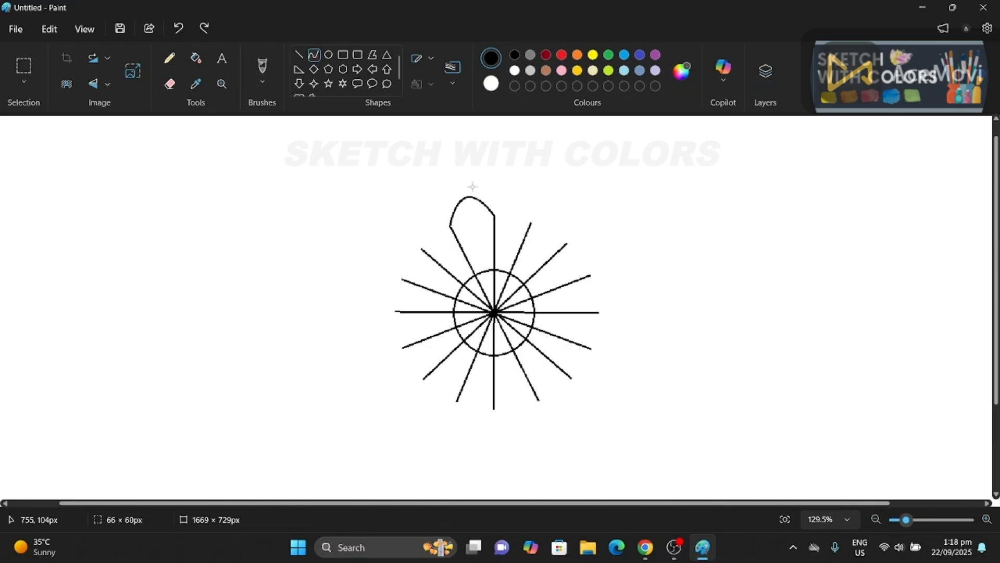
left_click(641, 219)
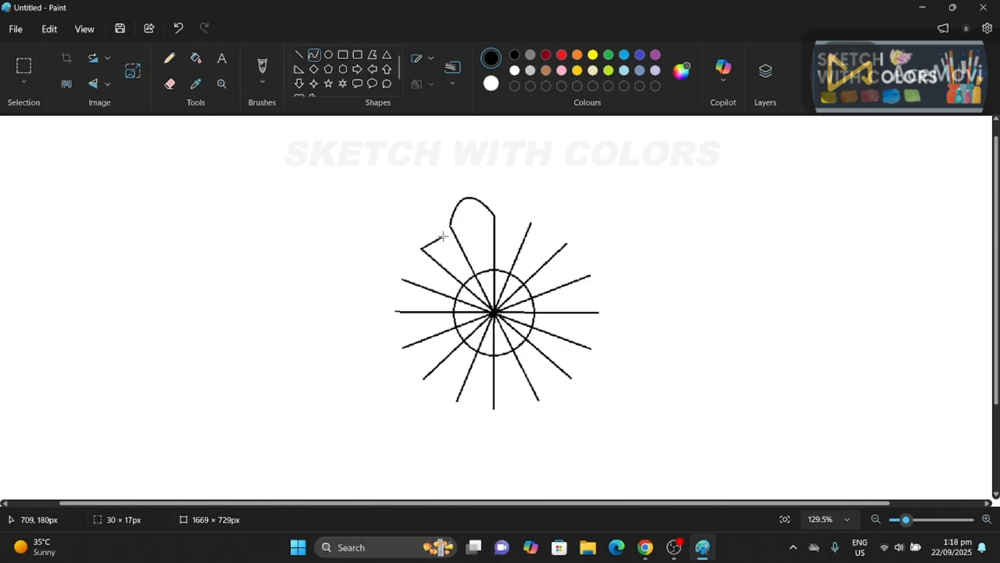
- Draw three more rounded petal tips between neighbouring spokes, continuing down to the left horizontal spoke
left_click_drag(428, 240, 426, 203)
left_click(769, 306)
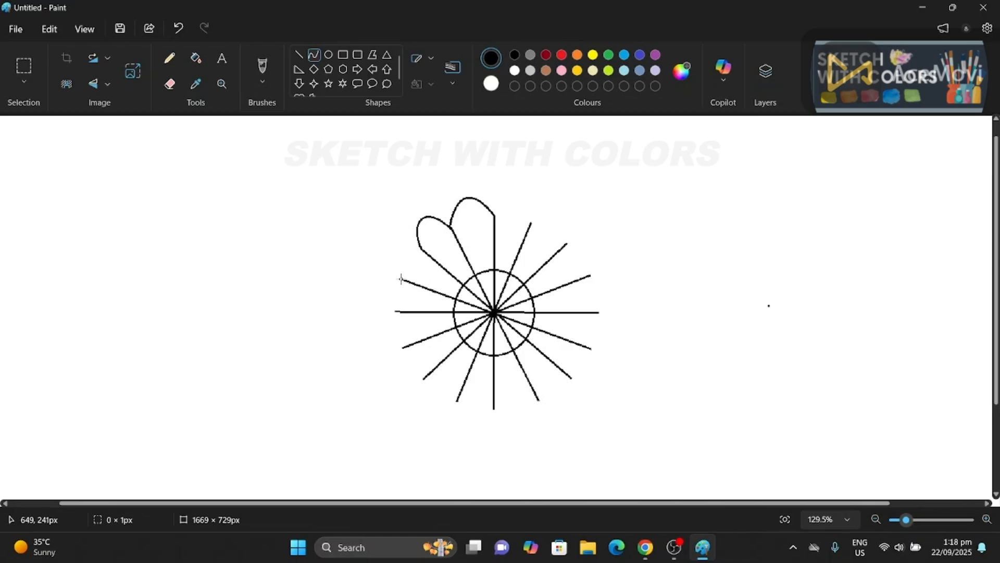
left_click_drag(401, 279, 382, 237)
key("ctrl+z")
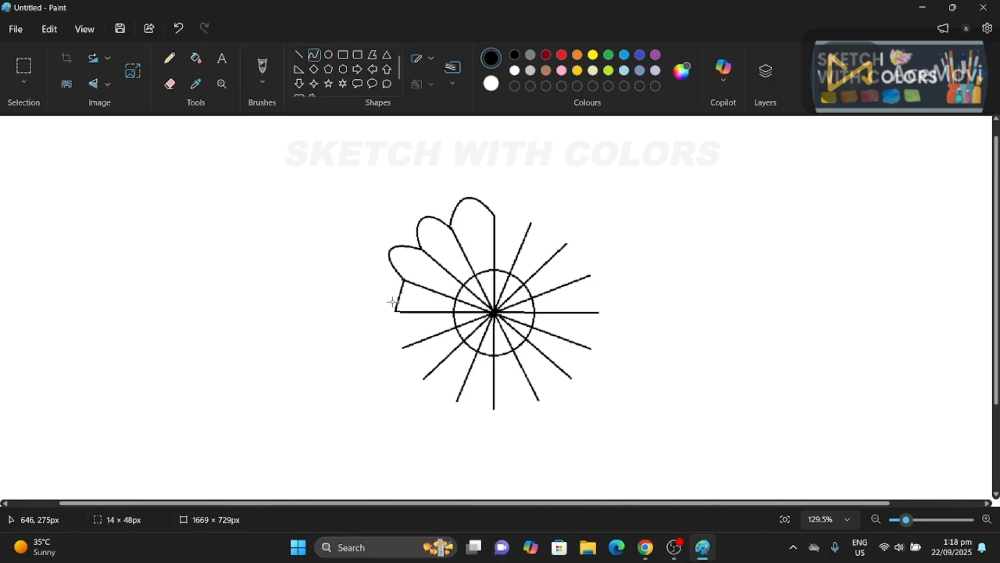
left_click_drag(392, 302, 365, 275)
left_click(730, 292)
- Fill all the segments of the inner circle with black
left_click(24, 66)
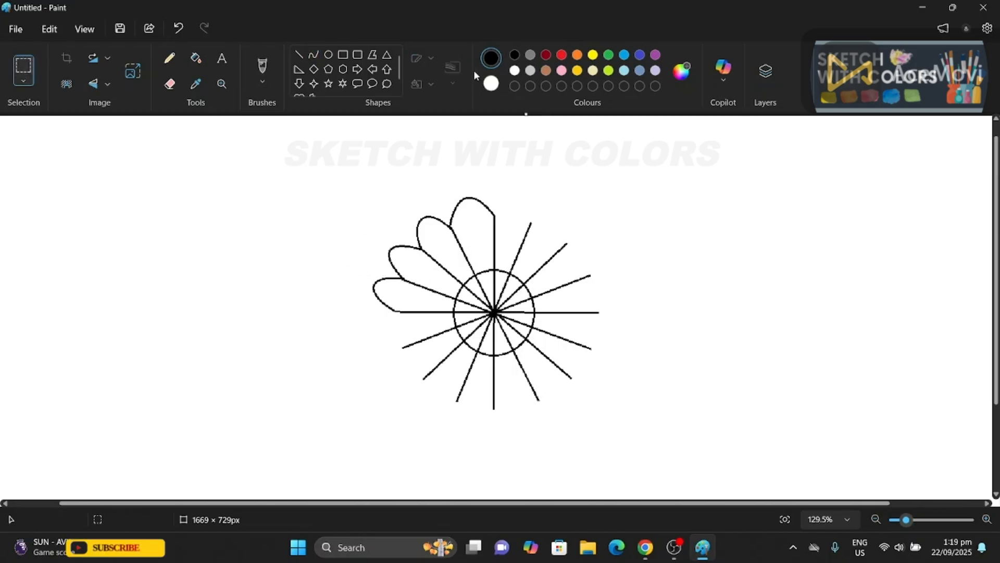
left_click(196, 58)
left_click(482, 289)
left_click(501, 284)
left_click(513, 289)
left_click(527, 299)
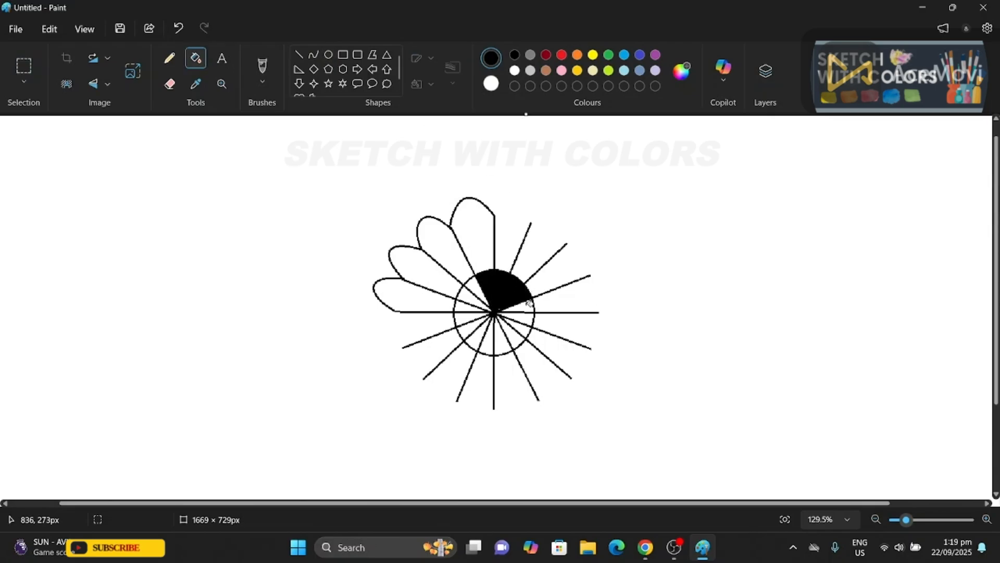
left_click(526, 326)
left_click(513, 339)
left_click(500, 345)
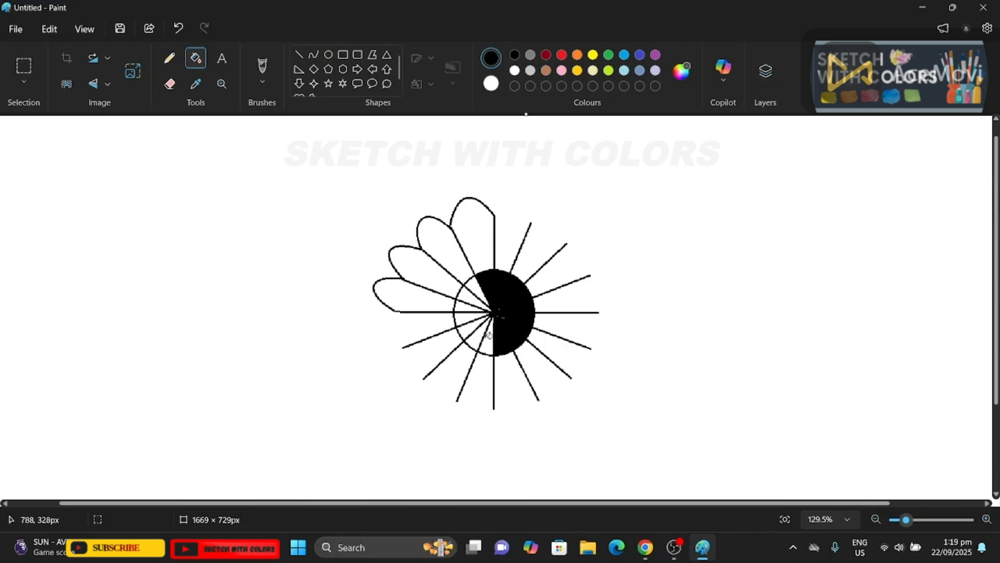
left_click(462, 304)
left_click(484, 287)
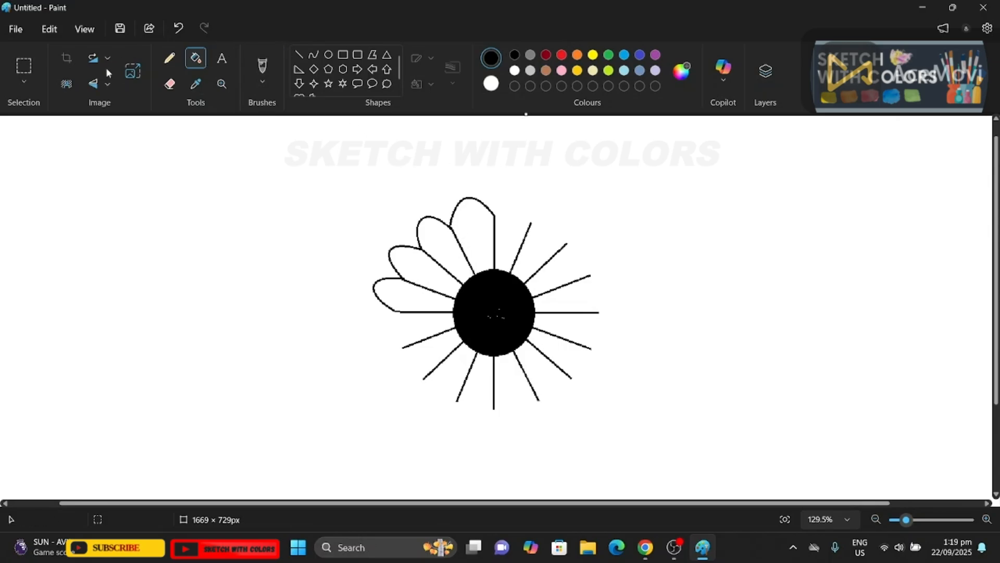
- Paste a copy of the upper-left flower quarter onto an empty part of the canvas and delete the original flower drawing
left_click(23, 65)
left_click_drag(322, 194, 495, 313)
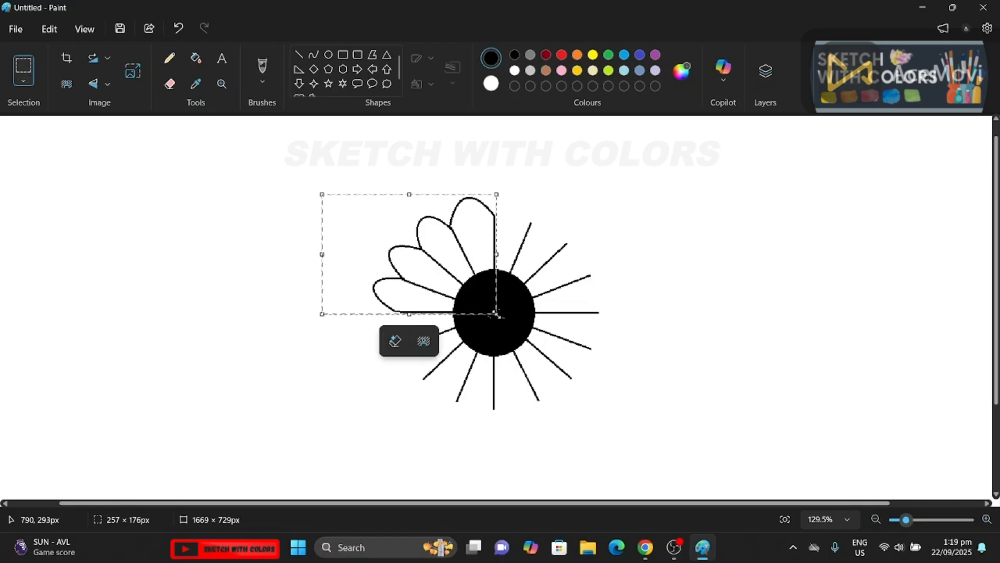
left_click(221, 272)
key("ctrl+v")
left_click_drag(349, 170, 633, 425)
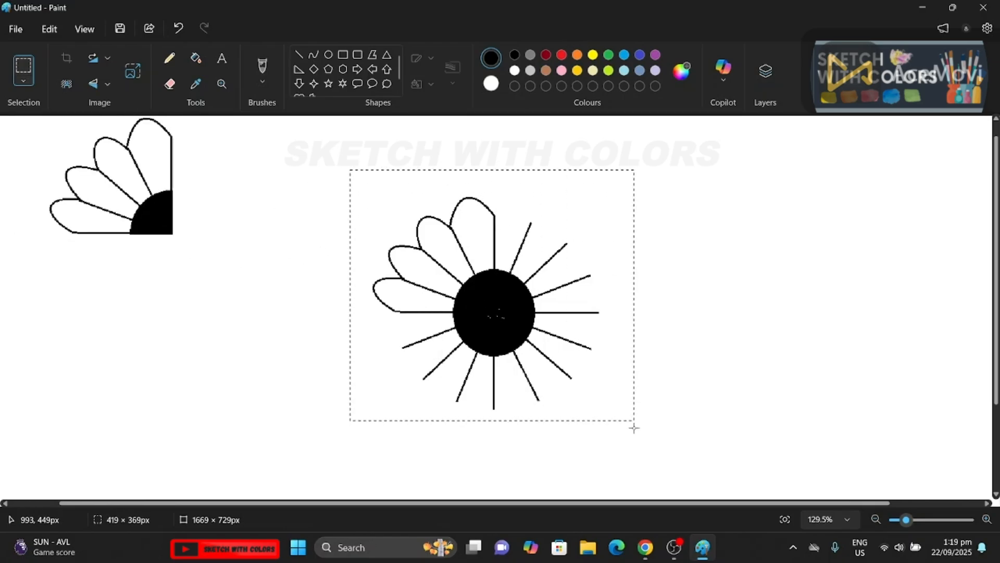
key("Delete")
- Paste the flower quarter again near the middle of the canvas and delete the copy in the upper-left corner
left_click_drag(19, 115, 231, 171)
left_click(251, 207)
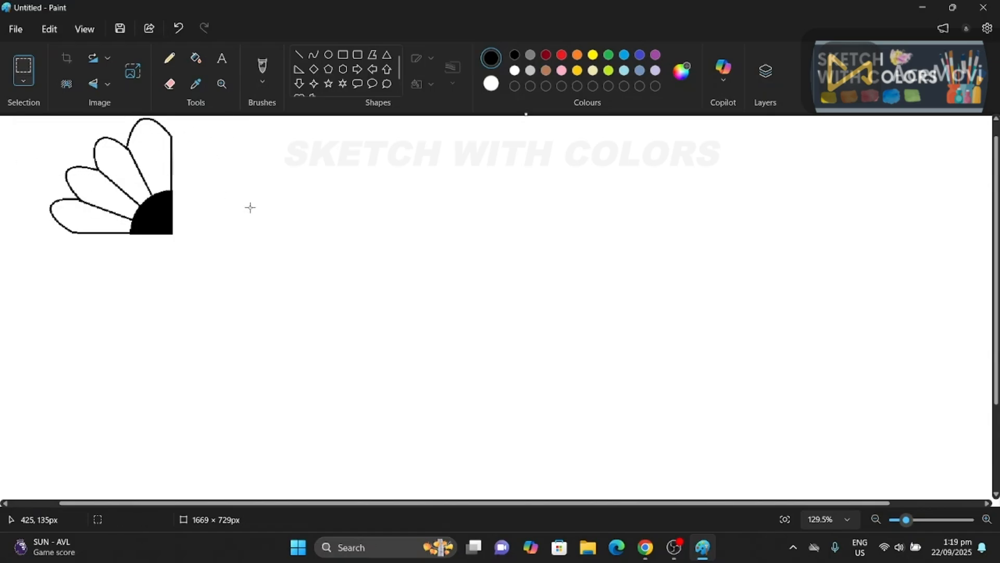
key("ctrl+v")
left_click_drag(85, 177, 453, 290)
mouse_move(28, 119)
left_mouse_down()
mouse_move(119, 123)
mouse_move(208, 243)
left_mouse_up()
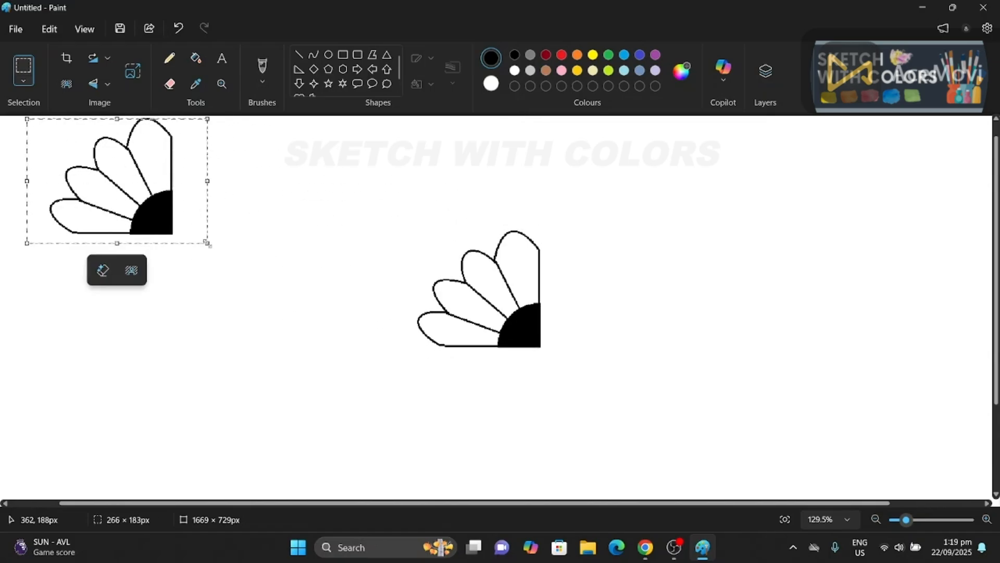
key("Delete")
left_click(170, 84)
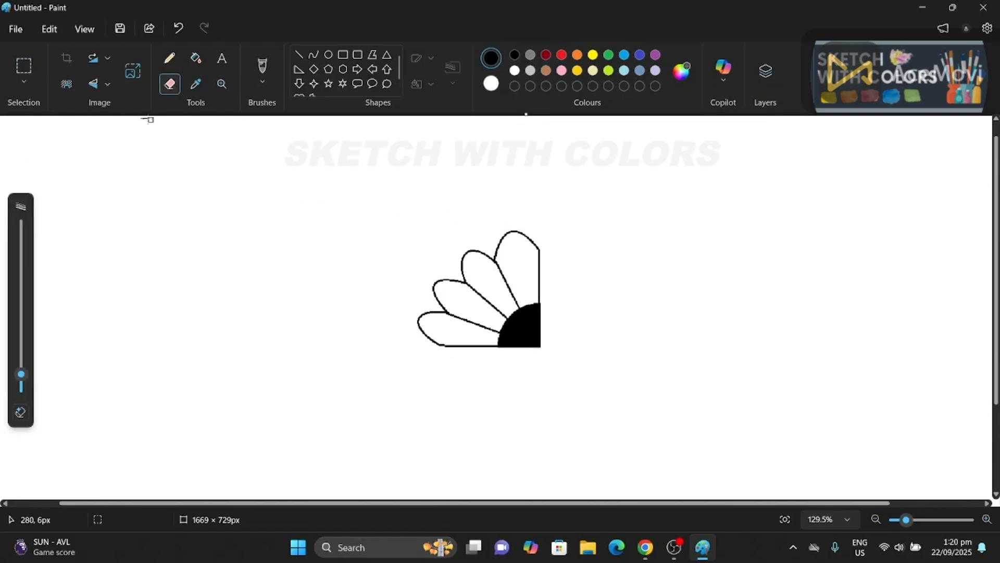
left_click(299, 56)
left_click_drag(401, 189, 600, 431)
key("ctrl+z")
- Select the flower quarter and move it up and to the left, leaving space around it
left_click(23, 66)
left_click_drag(372, 206, 651, 418)
left_click_drag(503, 342, 418, 291)
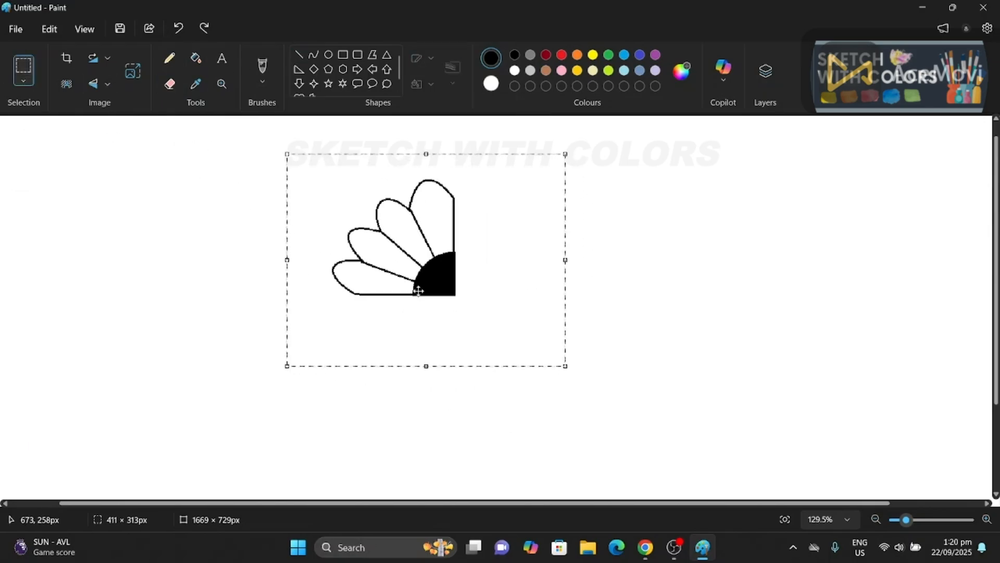
left_click(429, 397)
- Paste another flower quarter, flip it horizontally and align it against the first quarter's right edge to form the upper half
key("ctrl+v")
left_click_drag(130, 176, 547, 250)
right_click(548, 252)
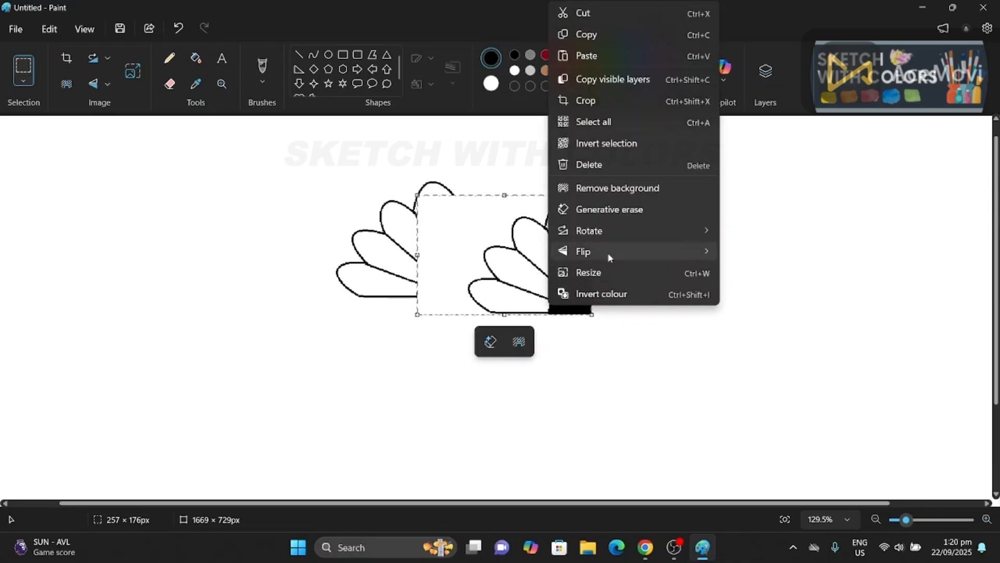
left_click(746, 273)
left_click_drag(455, 274, 493, 258)
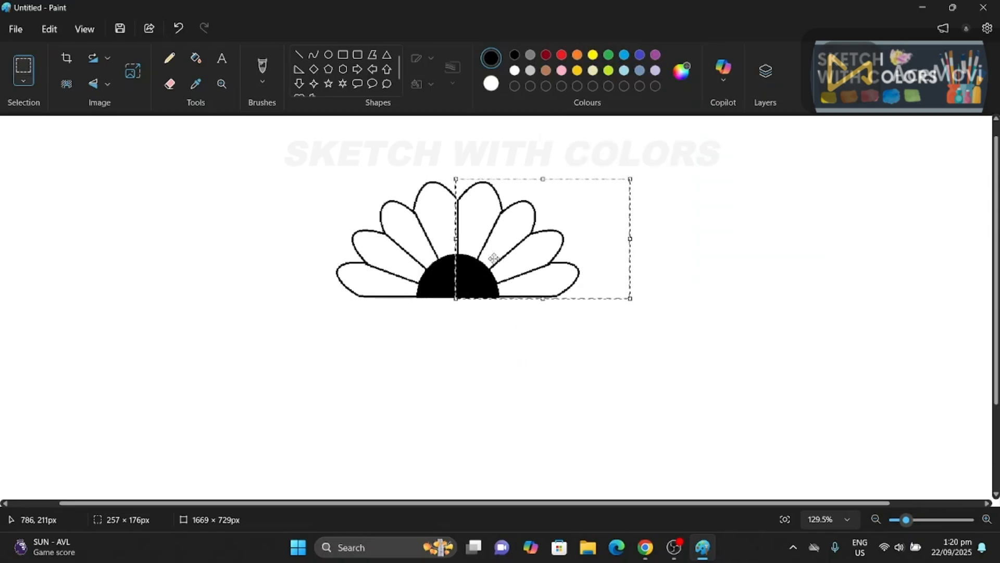
left_click(753, 323)
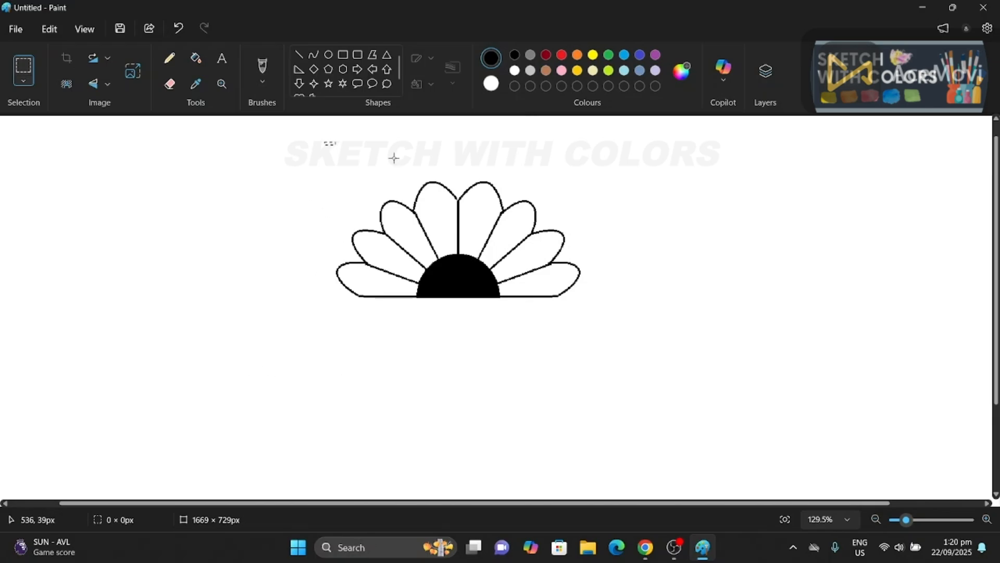
- Try to complete the flower with a copied, vertically flipped half placed directly beneath the upper half
left_click_drag(394, 158, 699, 373)
key("ctrl+c")
key("ctrl+v")
right_click(339, 359)
left_click_drag(155, 254, 461, 327)
mouse_move(463, 305)
left_click(554, 308)
left_click(858, 360)
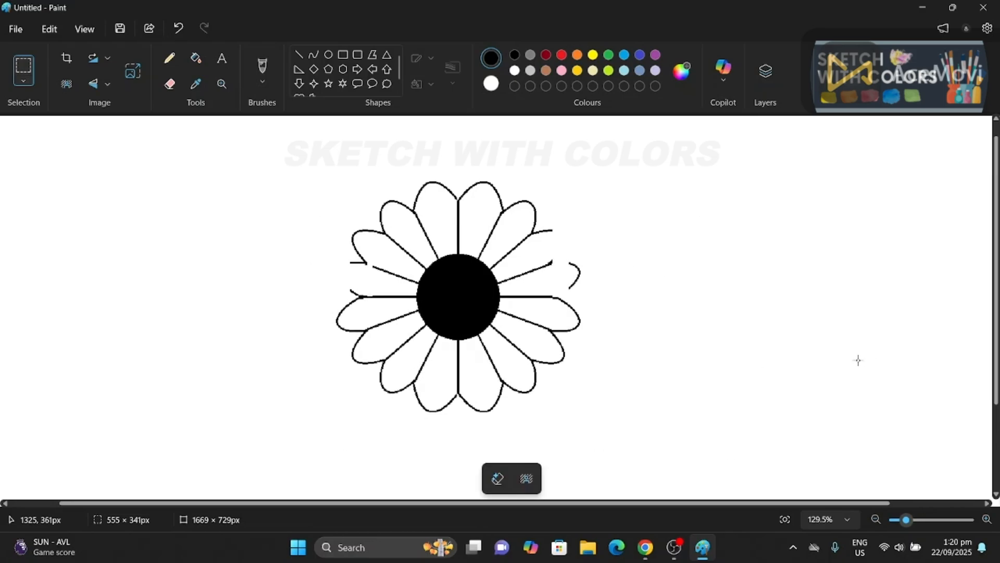
key("ctrl+z")
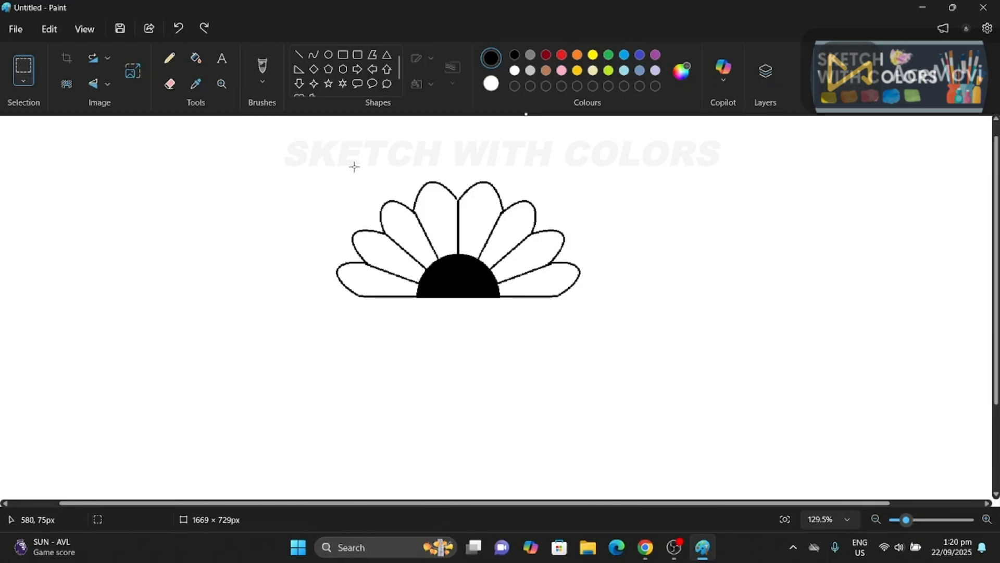
left_click_drag(355, 167, 585, 320)
key("ctrl+z")
key("ctrl+z")
key("ctrl+y")
key("ctrl+y")
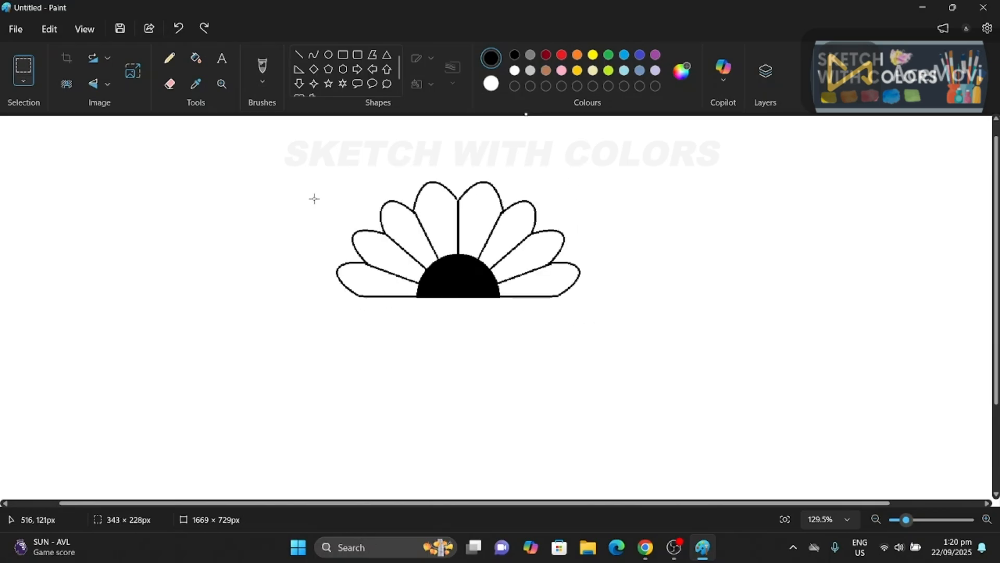
- Copy the upper half of the flower, flip the pasted copy vertically and align it directly beneath to complete the flower
left_click_drag(299, 163, 584, 298)
key("ctrl+c")
key("ctrl+v")
left_click_drag(123, 245, 213, 311)
right_click(271, 305)
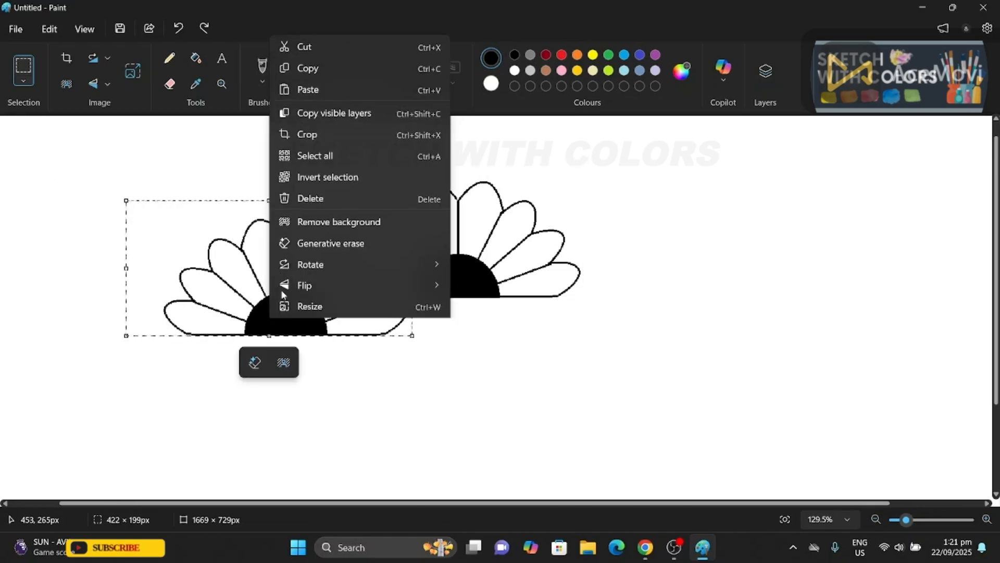
left_click(456, 253)
left_click_drag(283, 225, 455, 320)
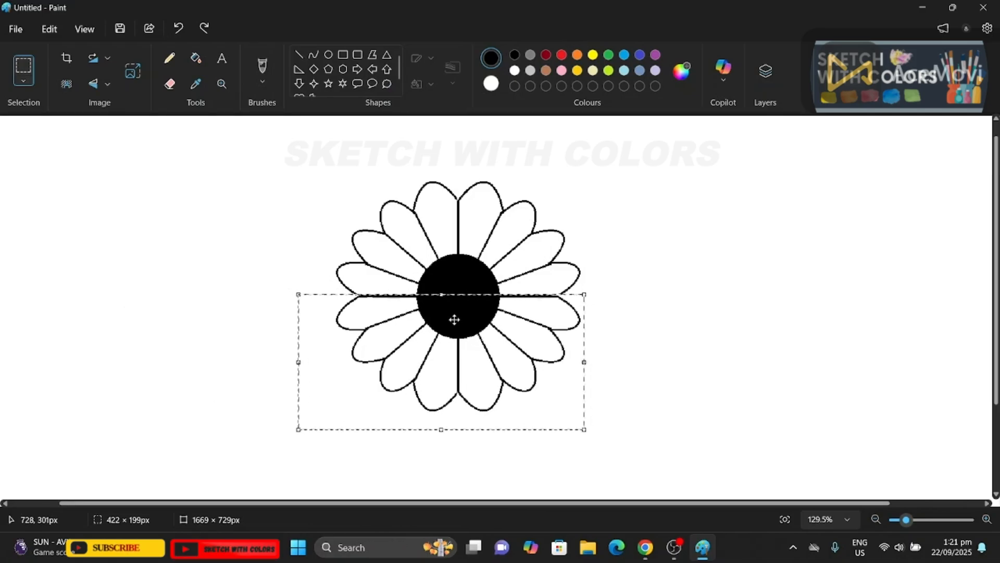
left_click(728, 344)
- Draw a narrow stem about 280 px long below the flower with two curves bowed to the right, closed at its lower end
scroll(702, 357, "down", 2)
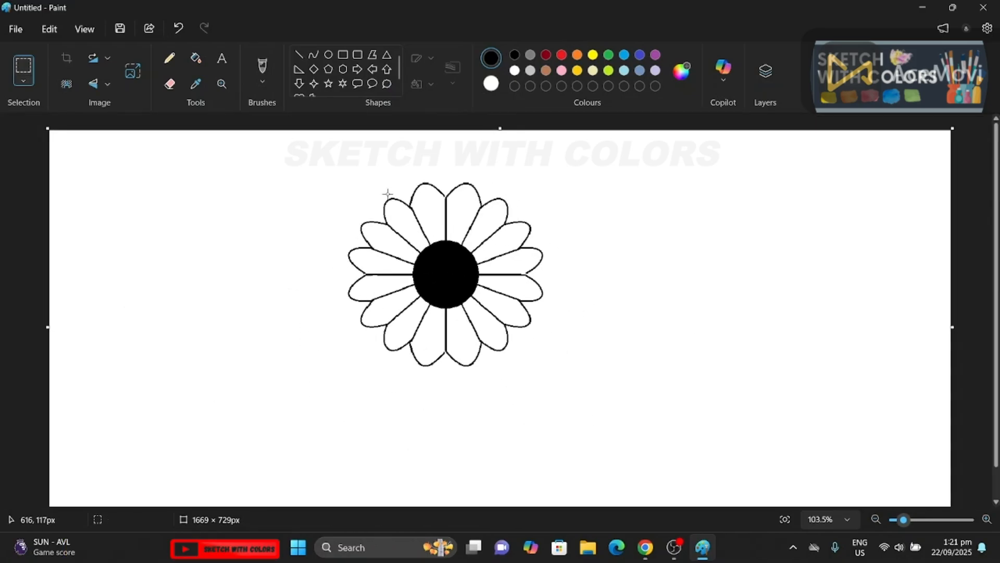
scroll(459, 365, "down", 1)
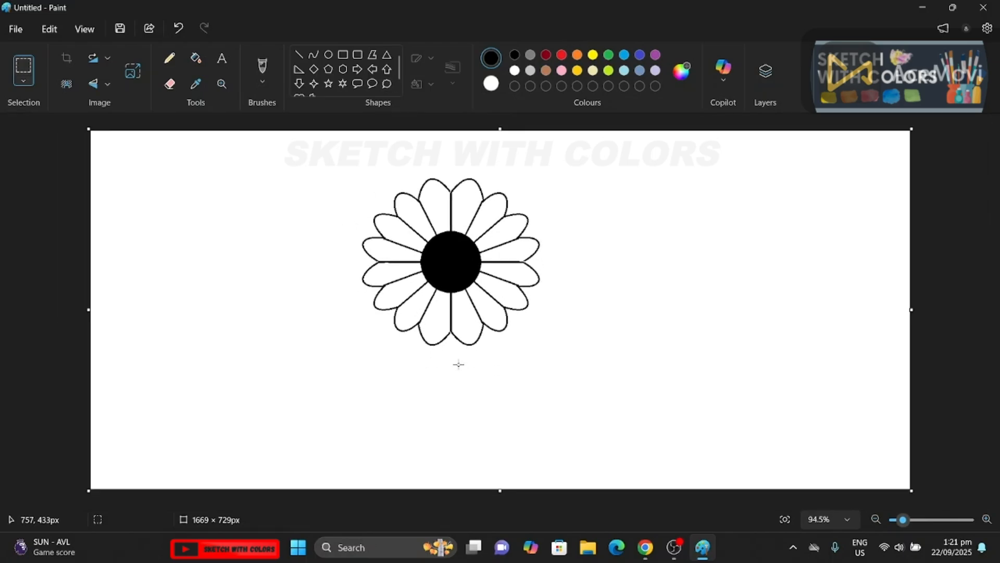
scroll(458, 364, "up", 1)
left_click_drag(460, 349, 460, 459)
left_click(458, 453)
left_click(313, 54)
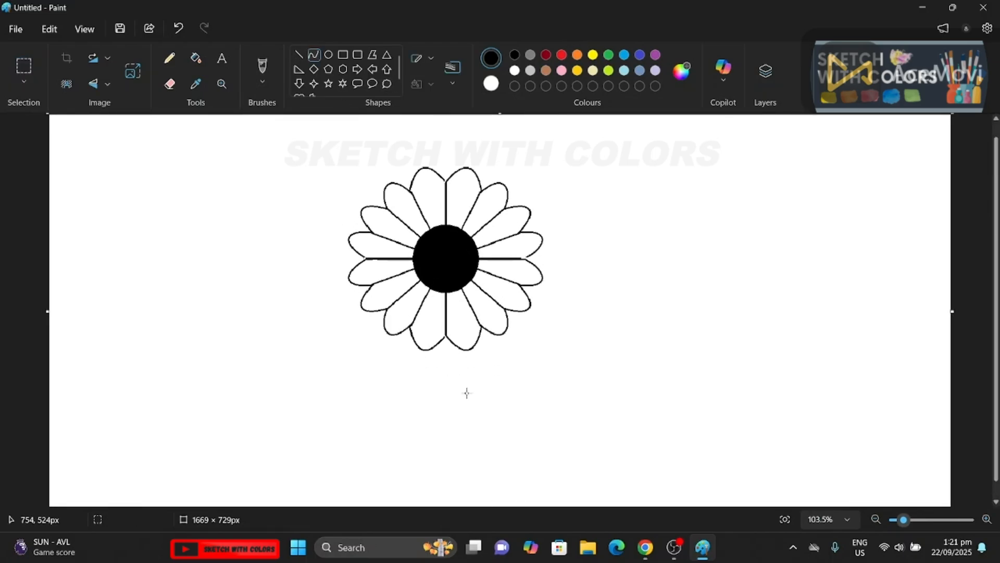
left_click(453, 67)
left_click(480, 144)
left_click_drag(459, 348, 458, 496)
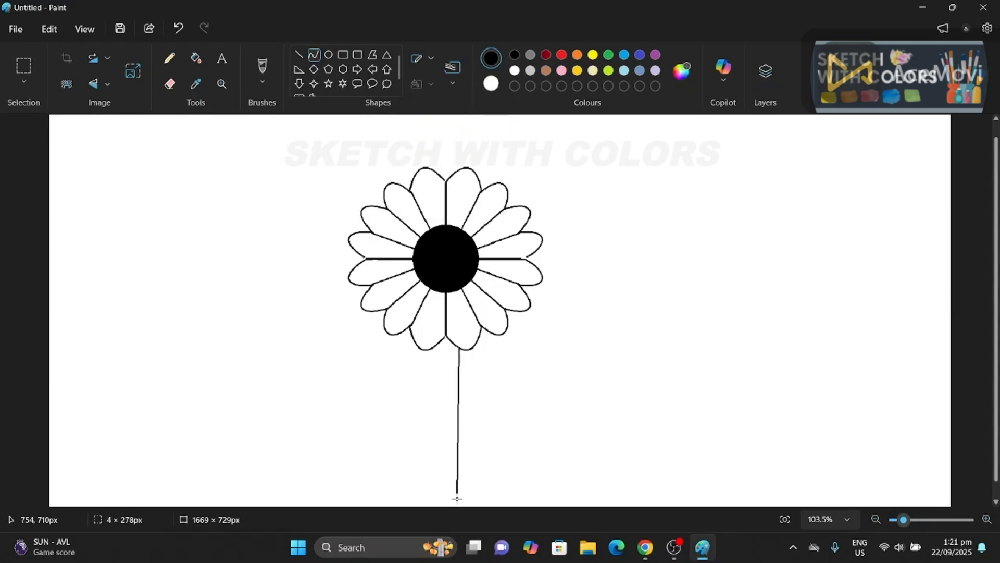
left_click_drag(459, 386, 515, 382)
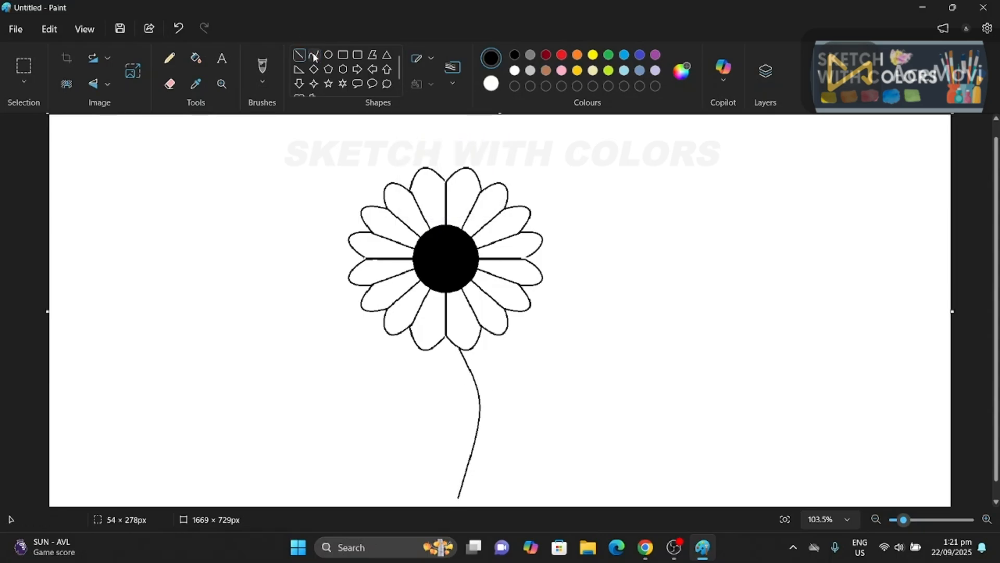
left_click_drag(477, 345, 469, 498)
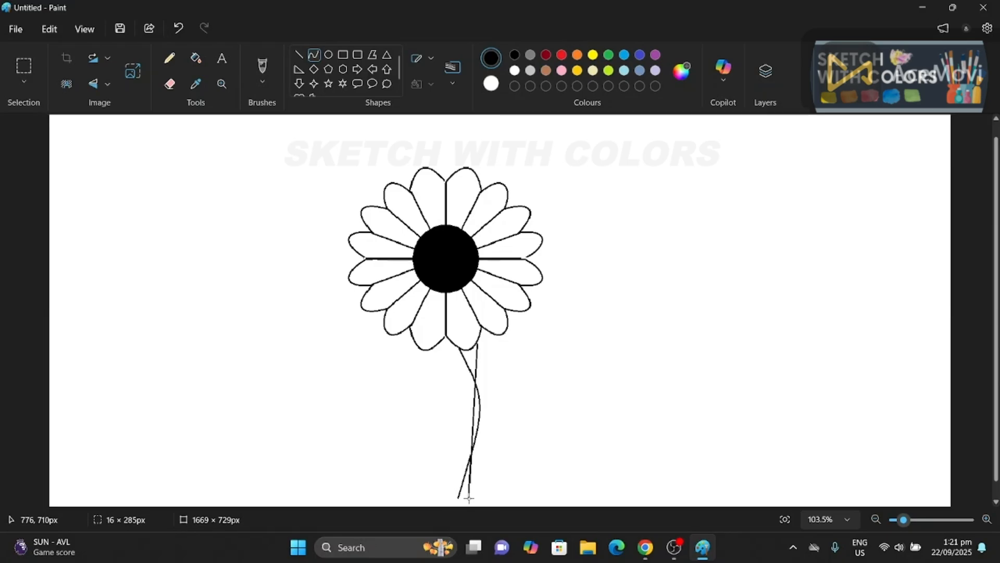
left_click_drag(466, 393, 487, 402)
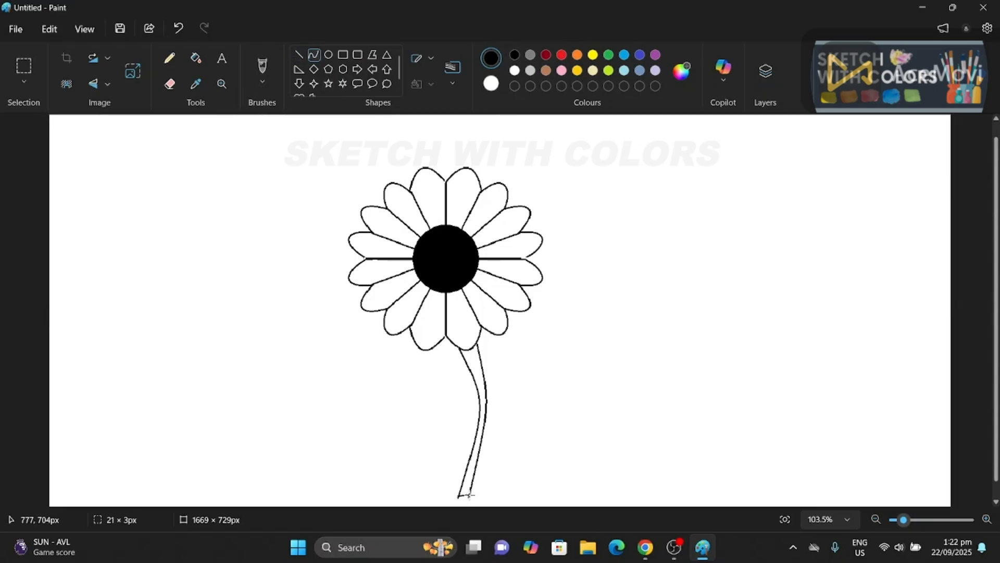
- Draw a pointed leaf about 166 px wide on the stem's right side from an upper and a lower curve
mouse_move(486, 401)
left_mouse_down()
mouse_move(565, 380)
mouse_move(571, 368)
mouse_move(499, 361)
mouse_move(552, 397)
mouse_move(570, 385)
left_mouse_up()
left_click(301, 55)
left_click_drag(486, 418, 577, 364)
left_click_drag(532, 391, 517, 422)
left_click_drag(547, 377, 520, 382)
left_click_drag(530, 396, 531, 398)
- Draw a second pointed leaf about 115 px wide on the left side of the lower stem using curves
left_click(301, 55)
left_click(314, 55)
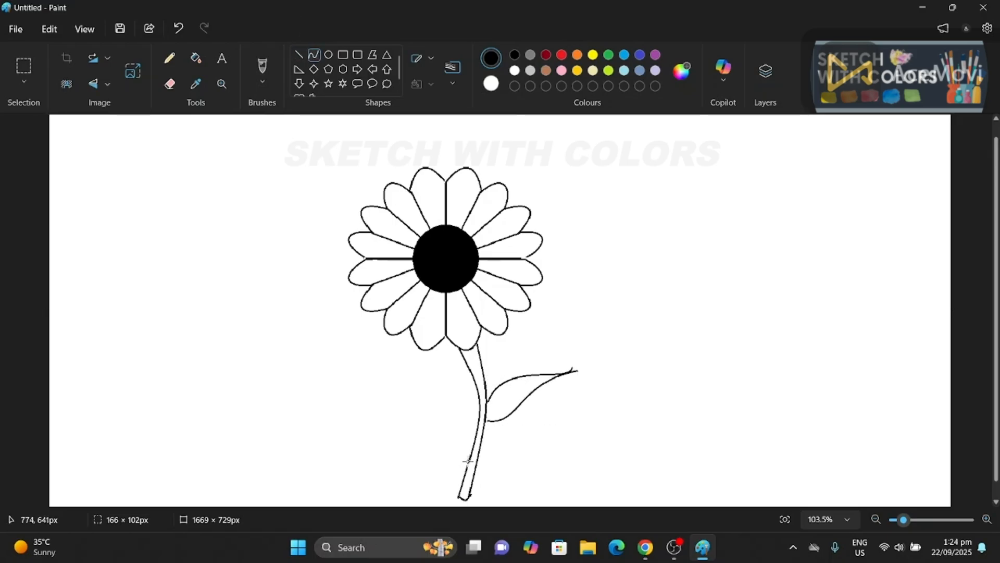
left_click_drag(467, 461, 402, 408)
mouse_move(453, 439)
left_mouse_down()
mouse_move(468, 410)
mouse_move(417, 432)
mouse_move(468, 471)
mouse_move(408, 460)
left_mouse_up()
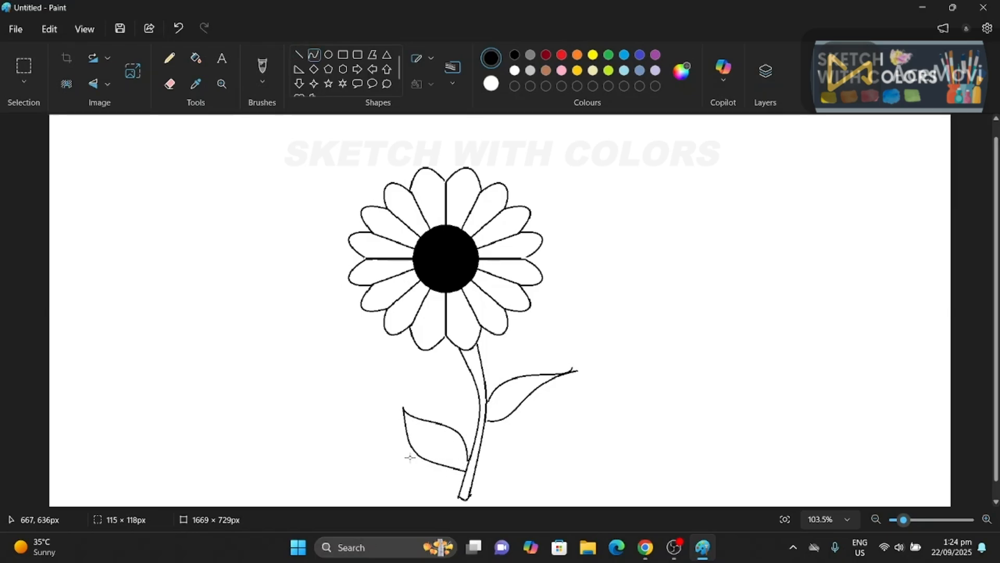
- Add a slightly curved midrib to both leaves, running from the stem to each leaf's tip
left_click_drag(405, 411, 465, 470)
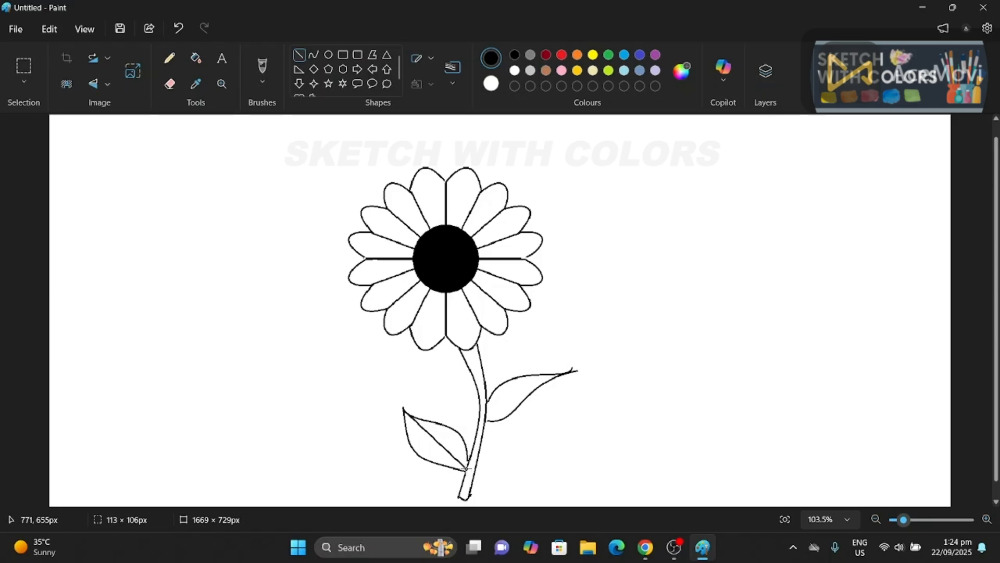
key("ctrl+z")
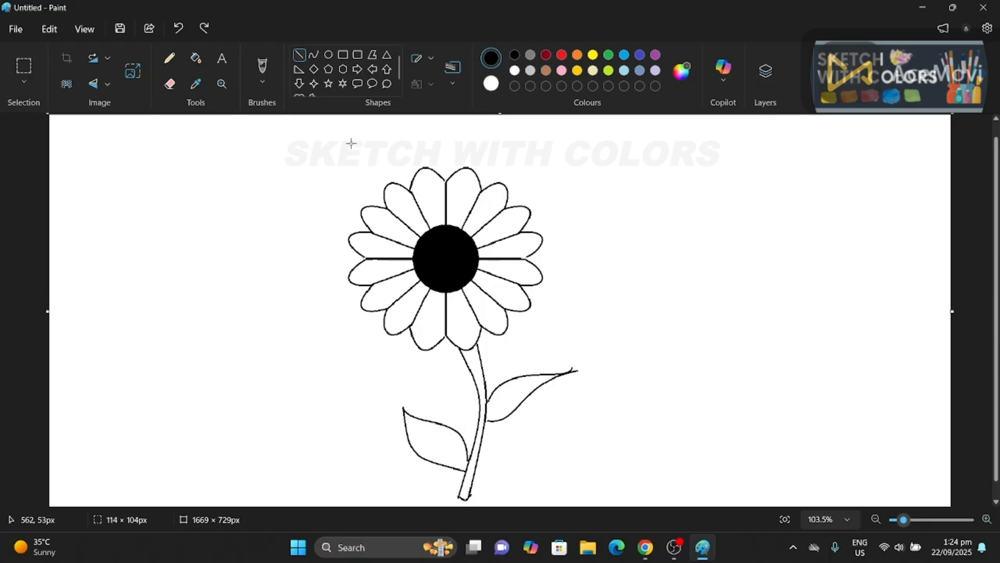
mouse_move(403, 412)
left_mouse_down()
mouse_move(465, 467)
mouse_move(420, 437)
left_mouse_up()
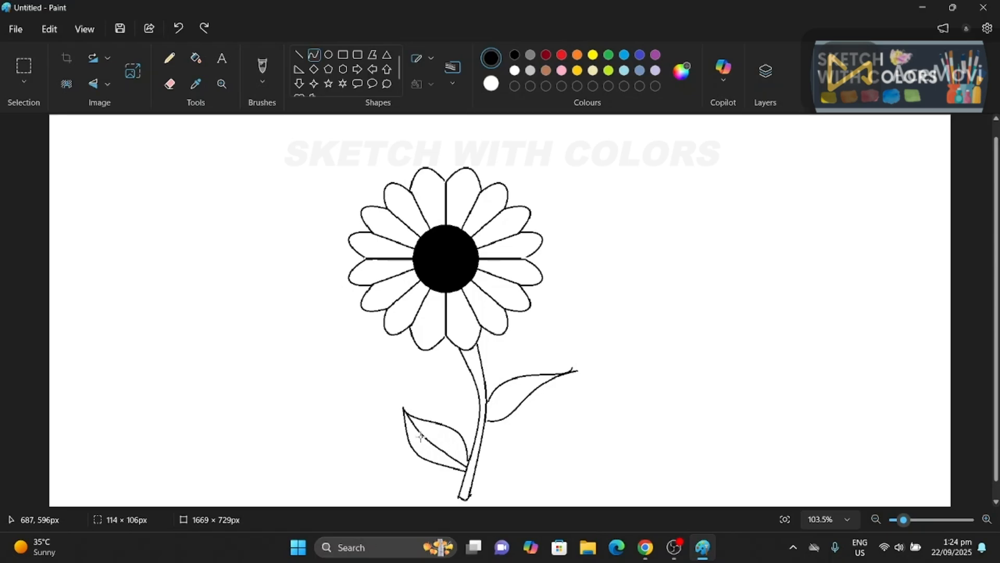
left_click(315, 57)
mouse_move(487, 410)
left_mouse_down()
mouse_move(562, 374)
mouse_move(518, 387)
left_mouse_up()
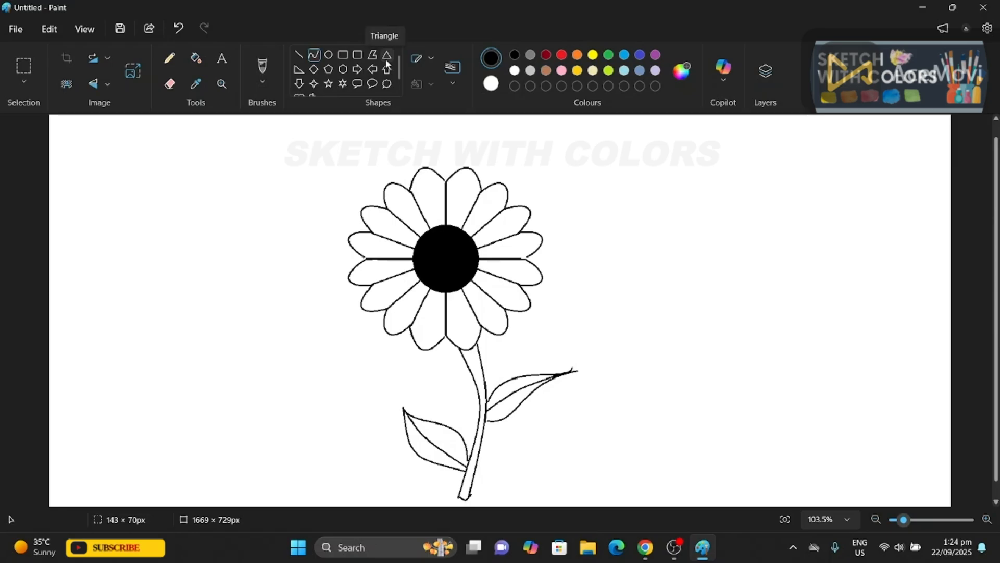
- Outline the flower's black centre with a brownish-red circle of about 120 × 124 px, using a custom colour
left_click(328, 55)
left_click(687, 69)
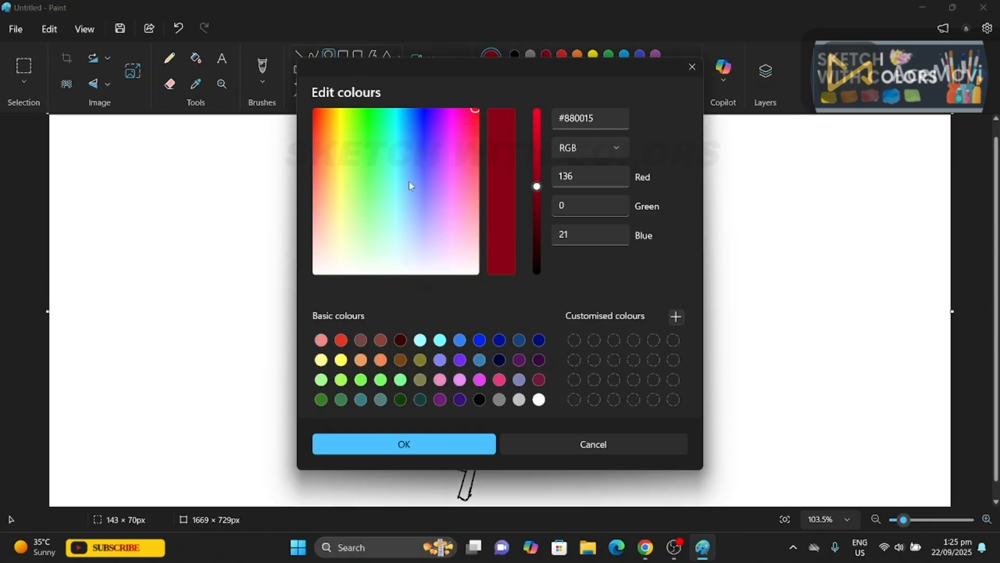
left_click_drag(409, 181, 309, 187)
left_click(404, 442)
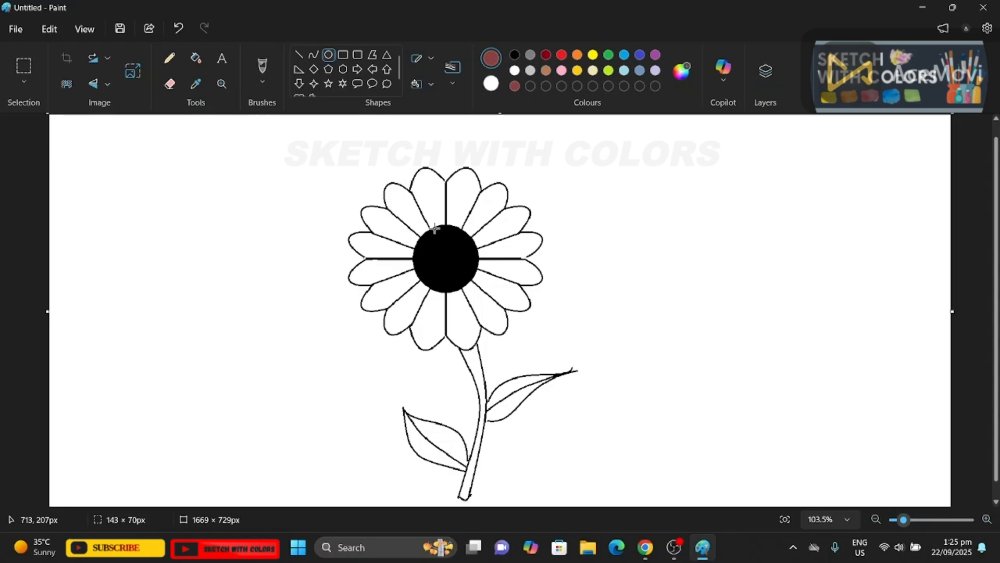
mouse_move(435, 229)
left_mouse_down()
mouse_move(479, 285)
mouse_move(431, 268)
mouse_move(478, 261)
mouse_move(444, 225)
left_mouse_up()
left_click_drag(446, 286, 445, 292)
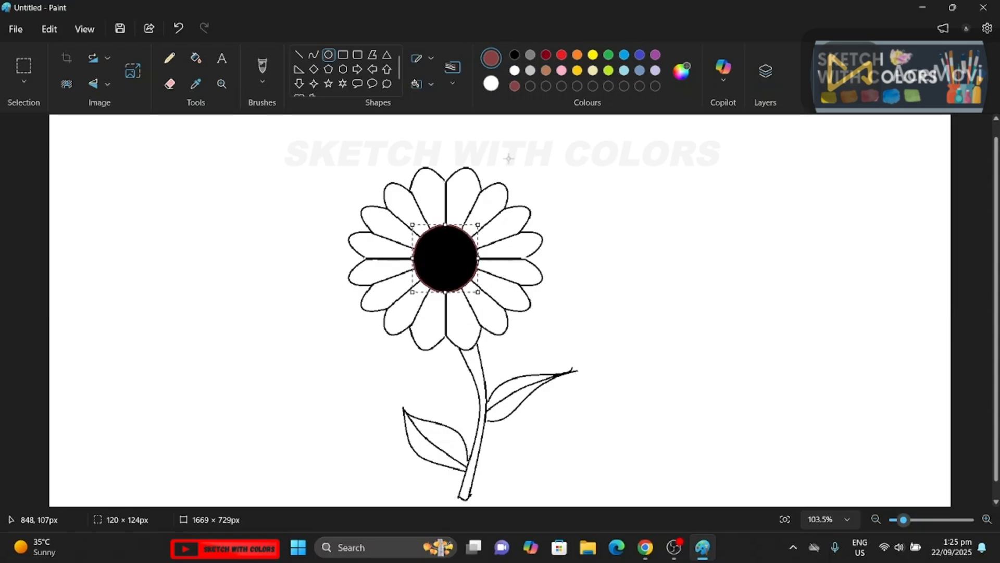
left_click(560, 141)
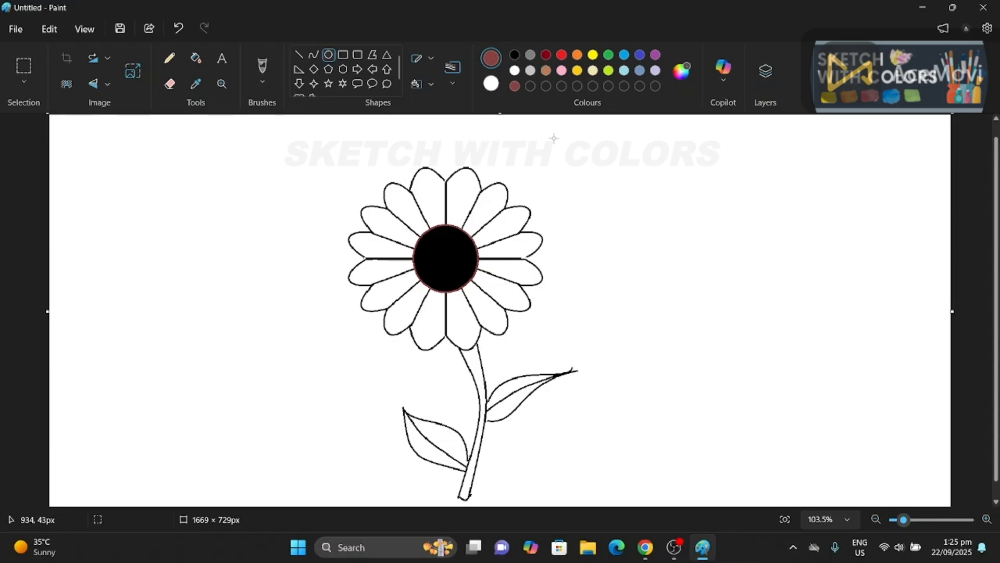
- Fill the first two petals right of the flower's top with golden yellow
left_click(578, 70)
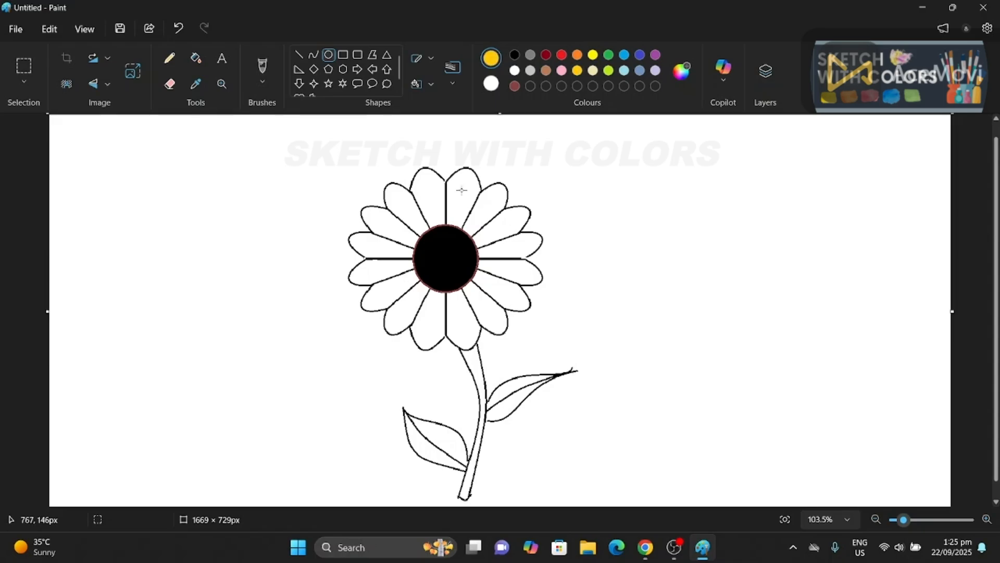
left_click(194, 59)
left_click(464, 182)
left_click(500, 204)
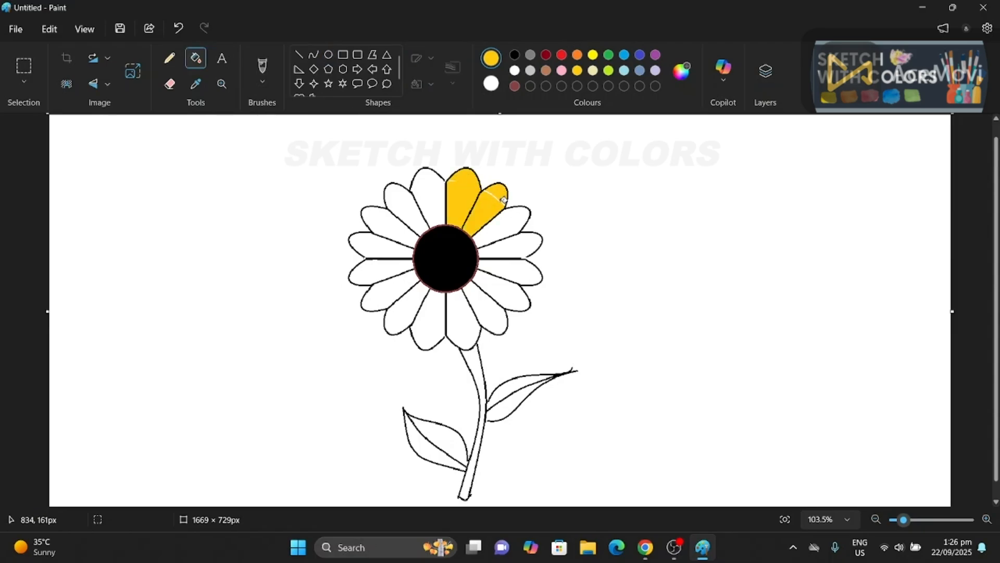
- Try the custom orange #FF9F38 as a fill for the inner parts of the right and lower petals
left_click(680, 72)
left_click(329, 143)
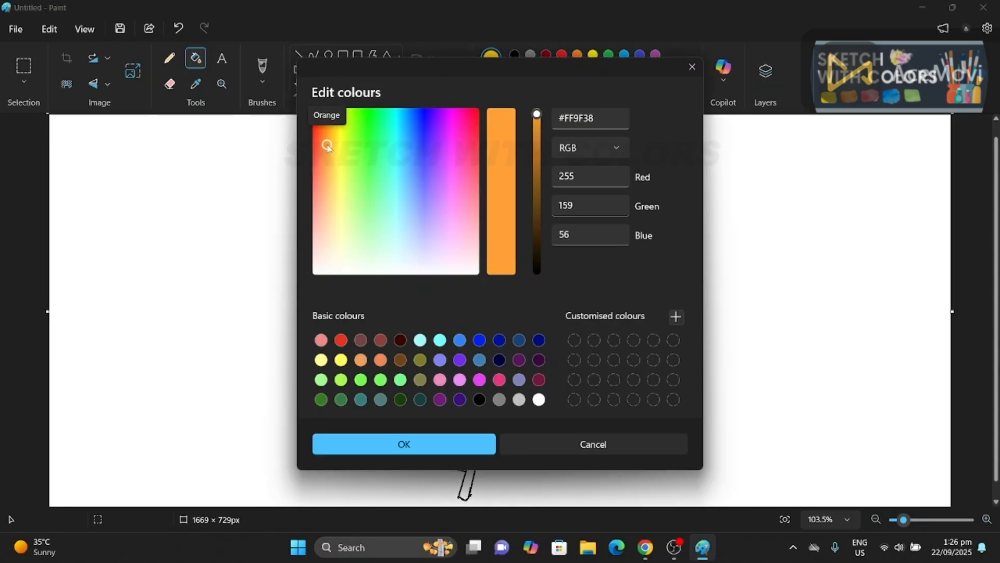
left_click(404, 442)
left_click(500, 244)
left_click(500, 272)
left_click(503, 294)
left_click(484, 307)
left_click(462, 316)
left_click(429, 312)
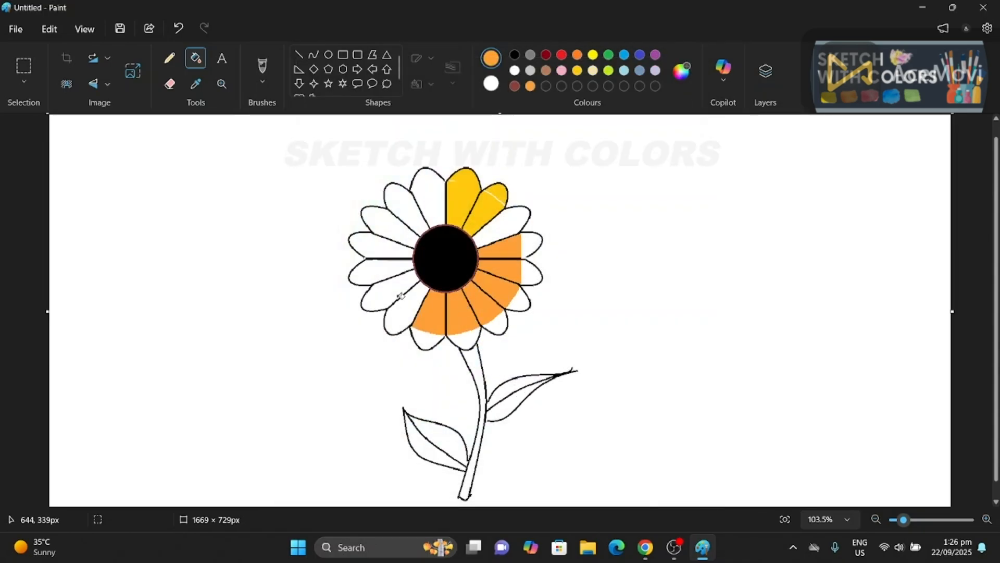
left_click(681, 73)
mouse_move(323, 145)
left_mouse_down()
mouse_move(335, 138)
mouse_move(341, 163)
mouse_move(477, 127)
left_mouse_up()
left_click(680, 72)
mouse_move(329, 148)
left_mouse_down()
mouse_move(335, 166)
mouse_move(342, 139)
mouse_move(326, 125)
mouse_move(328, 147)
mouse_move(341, 137)
mouse_move(323, 117)
mouse_move(329, 155)
left_mouse_up()
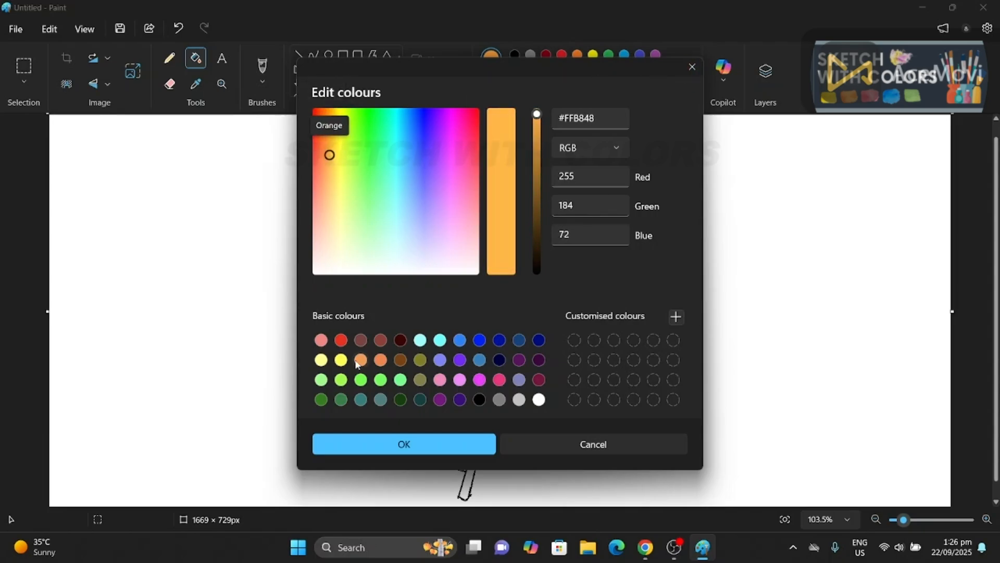
left_click_drag(537, 114, 535, 168)
left_click(692, 67)
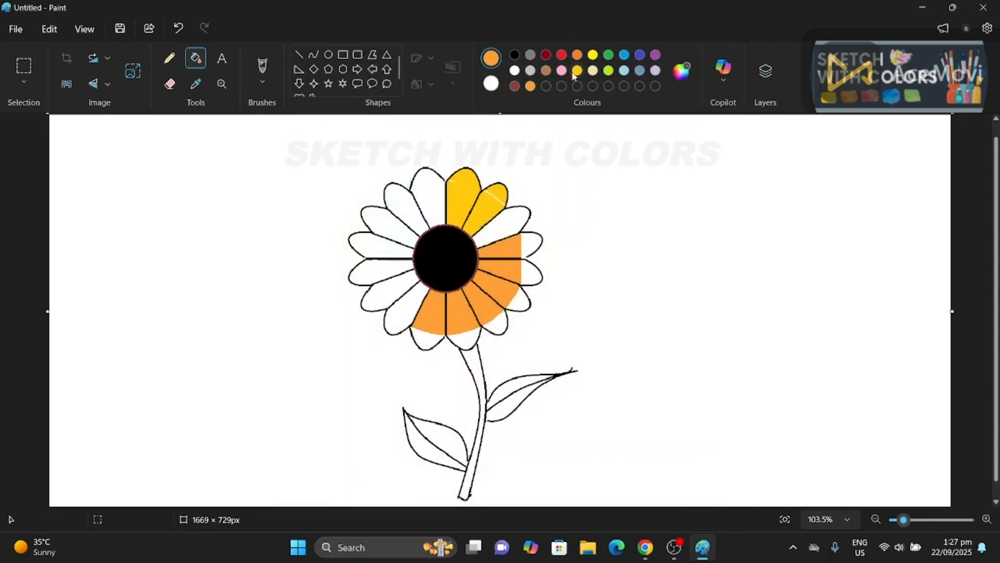
- Fill the inner parts of all the petals around the centre with golden yellow, replacing the orange
left_click(577, 71)
left_click(495, 229)
left_click(500, 261)
left_click(474, 307)
left_click(417, 307)
left_click(396, 282)
left_click(396, 235)
left_click(411, 213)
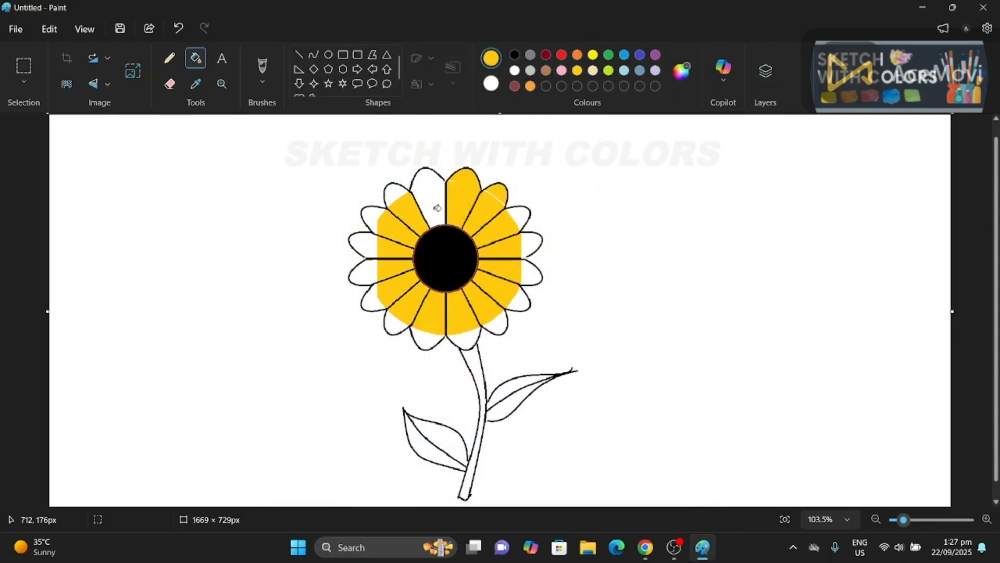
left_click(435, 208)
- Fill the outer tips of the left petals with golden yellow, undoing the first fill at the upper petal's tip
left_click(425, 181)
key("ctrl+z")
left_click(395, 193)
left_click(371, 215)
left_click(357, 242)
left_click(358, 274)
left_click(368, 302)
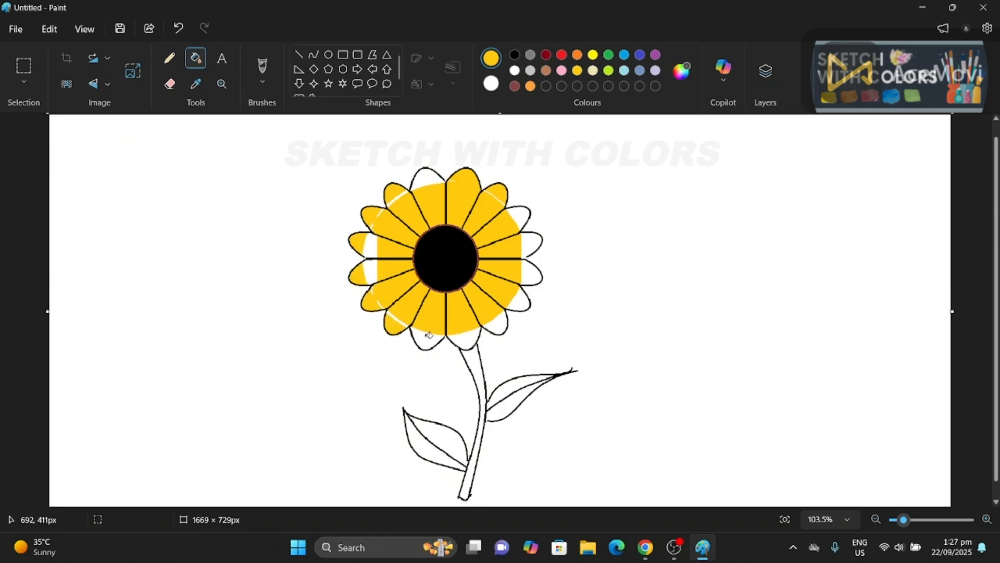
- Fill the lower, right and upper-left petal tips with golden yellow, undoing the fill of the open upper-right side petal
left_click(429, 339)
left_click(464, 341)
left_click(495, 323)
left_click(520, 299)
left_click(531, 271)
left_click(532, 241)
key("ctrl+z")
left_click(427, 178)
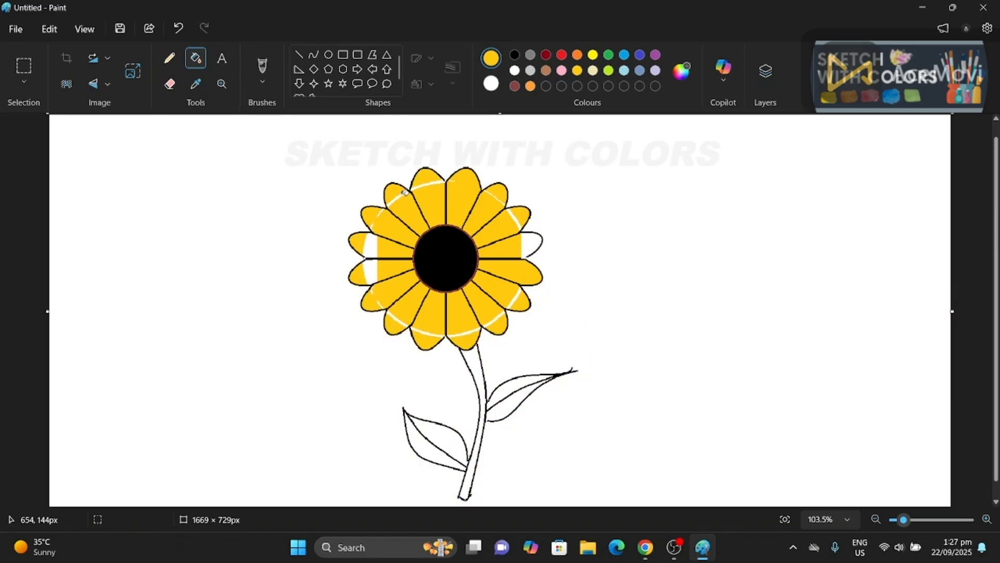
- Paint over the white gaps in the upper and left petals with a thicker golden-yellow brush
left_click(267, 83)
left_click(282, 111)
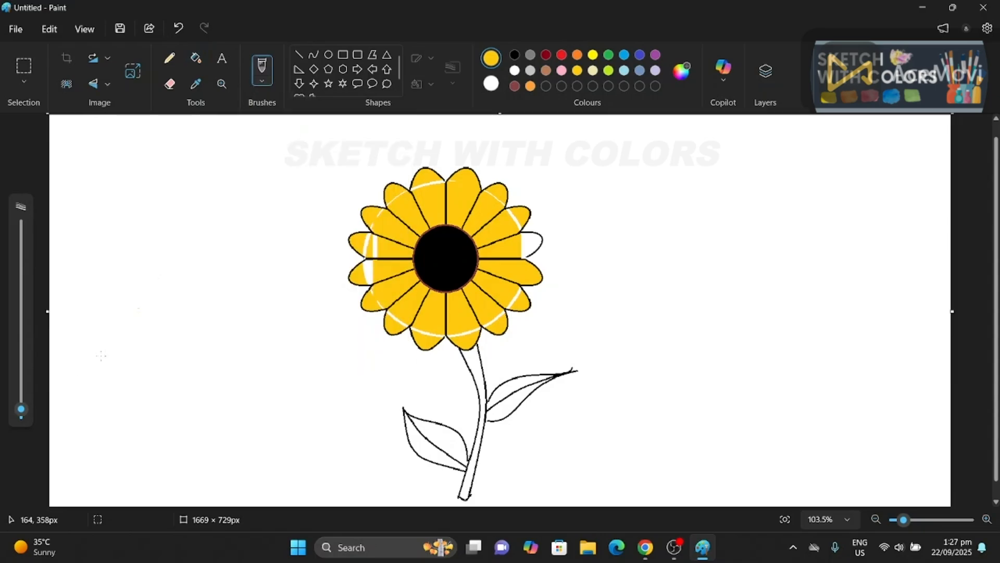
left_click_drag(21, 410, 21, 380)
scroll(379, 268, "up", 2)
left_click_drag(381, 285, 372, 256)
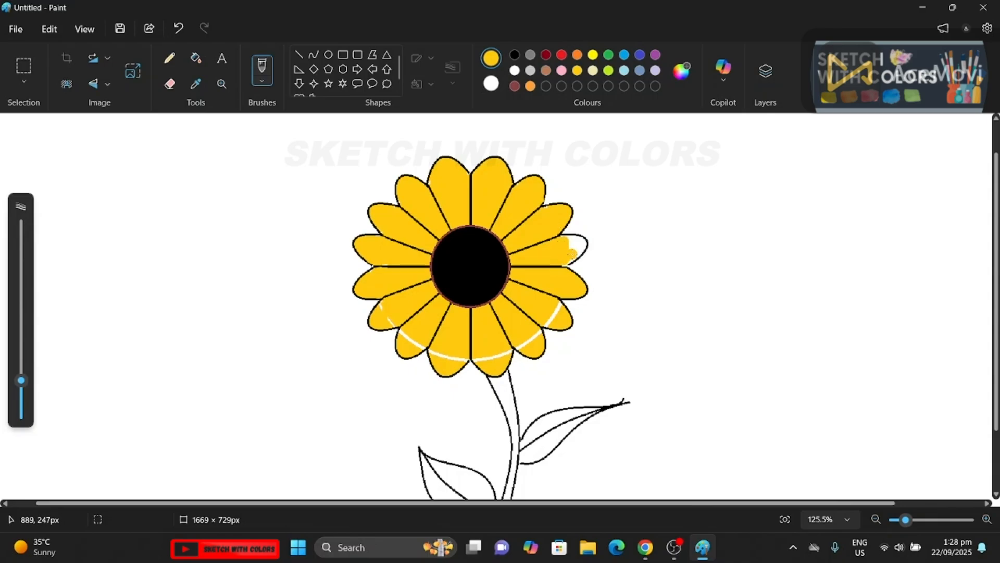
left_click_drag(571, 243, 572, 248)
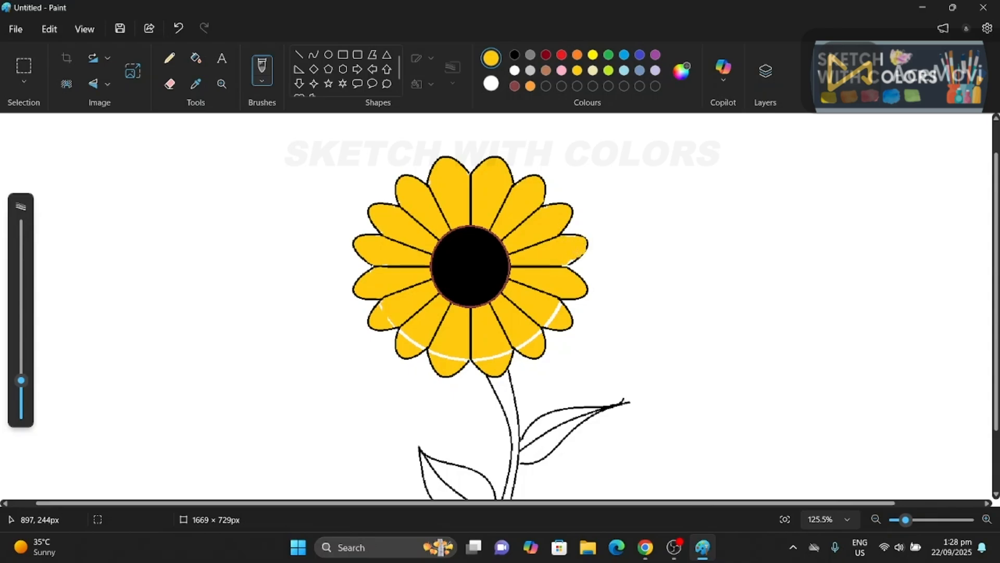
key("ctrl+z")
key("ctrl+z")
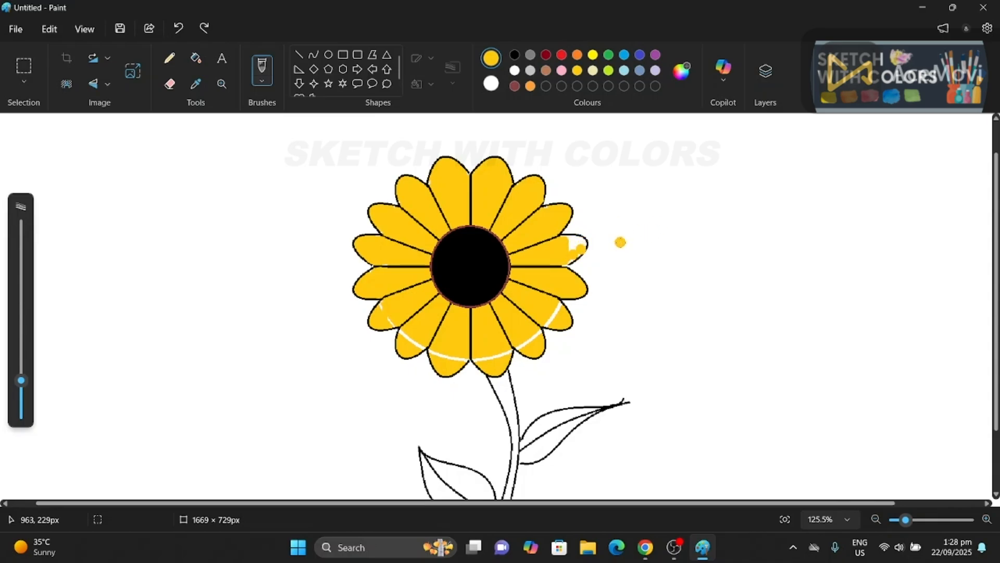
- Brush golden yellow over the white tip of the right petal and the remaining white gaps in the lower petals
scroll(678, 264, "up", 1)
scroll(679, 264, "up", 2)
mouse_move(627, 278)
left_mouse_down()
mouse_move(670, 289)
mouse_move(635, 327)
mouse_move(647, 300)
mouse_move(616, 397)
mouse_move(620, 332)
mouse_move(584, 385)
mouse_move(516, 423)
mouse_move(467, 437)
mouse_move(386, 437)
mouse_move(322, 398)
mouse_move(286, 364)
left_mouse_up()
left_click(647, 302)
scroll(618, 391, "down", 1)
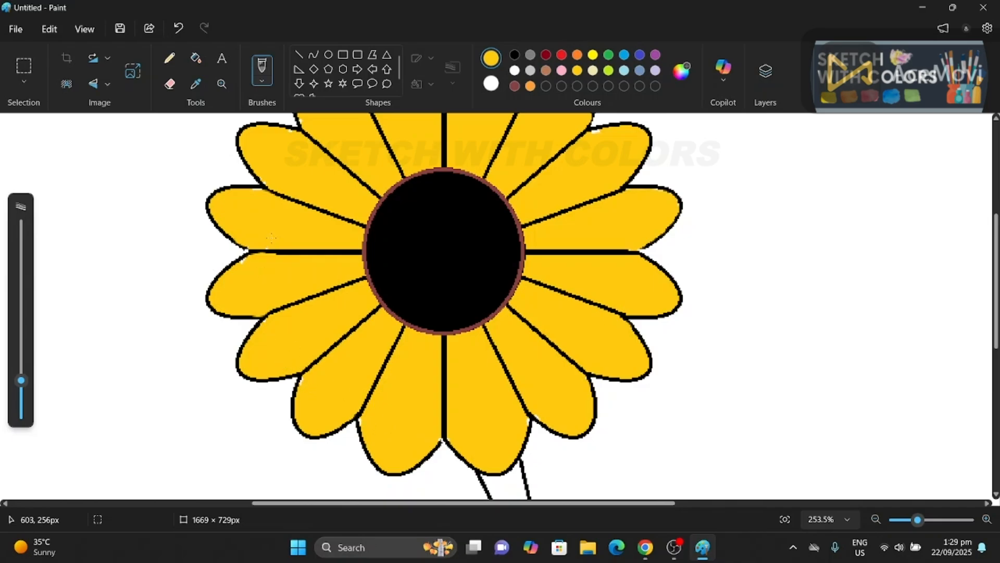
scroll(328, 224, "down", 6)
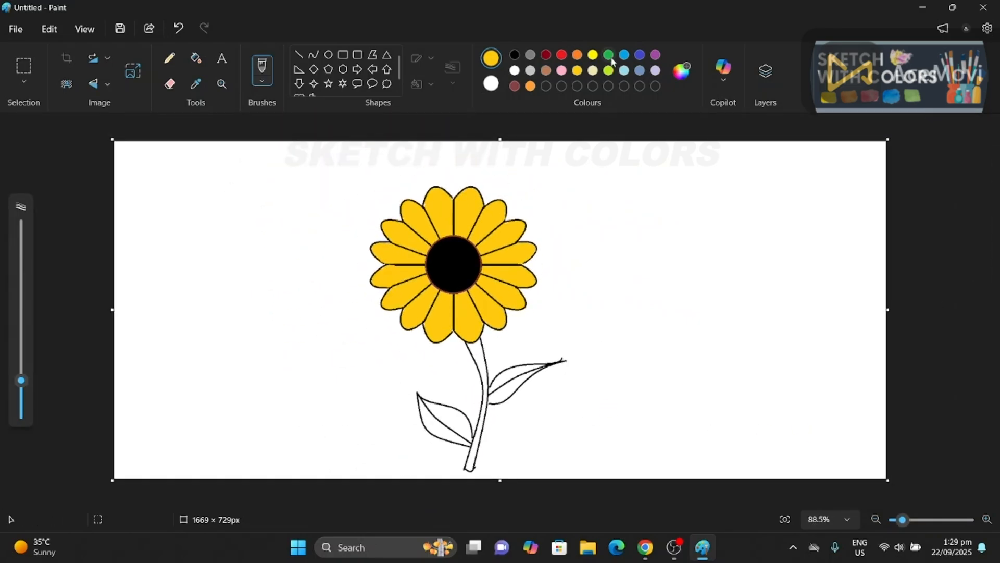
- Fill the flower's curved stem with green
left_click(608, 55)
left_click(195, 58)
left_click(476, 364)
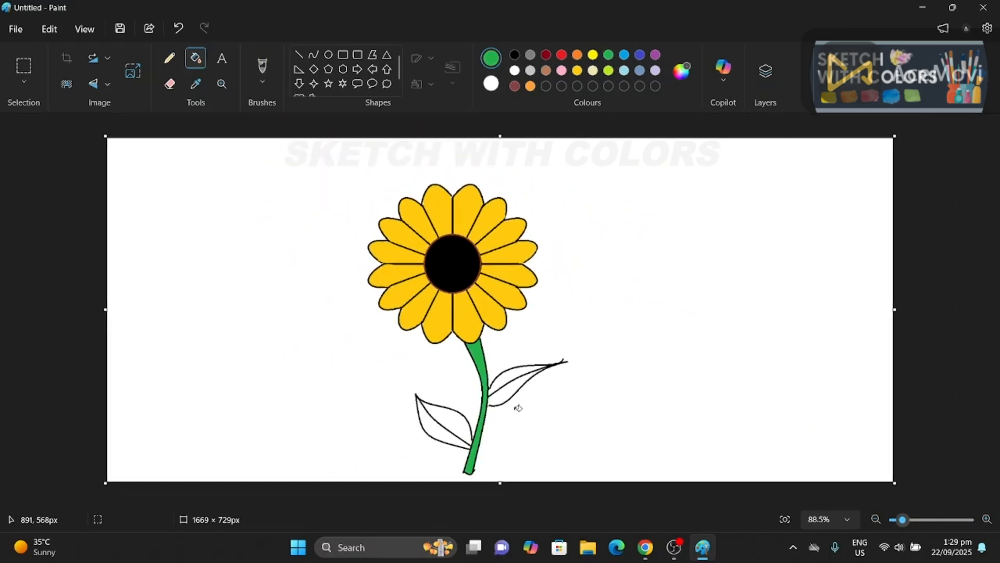
- Mix a darker green, #156E2F, and try filling the right leaf with it, undoing that fill
left_click(682, 70)
left_click_drag(537, 166, 541, 208)
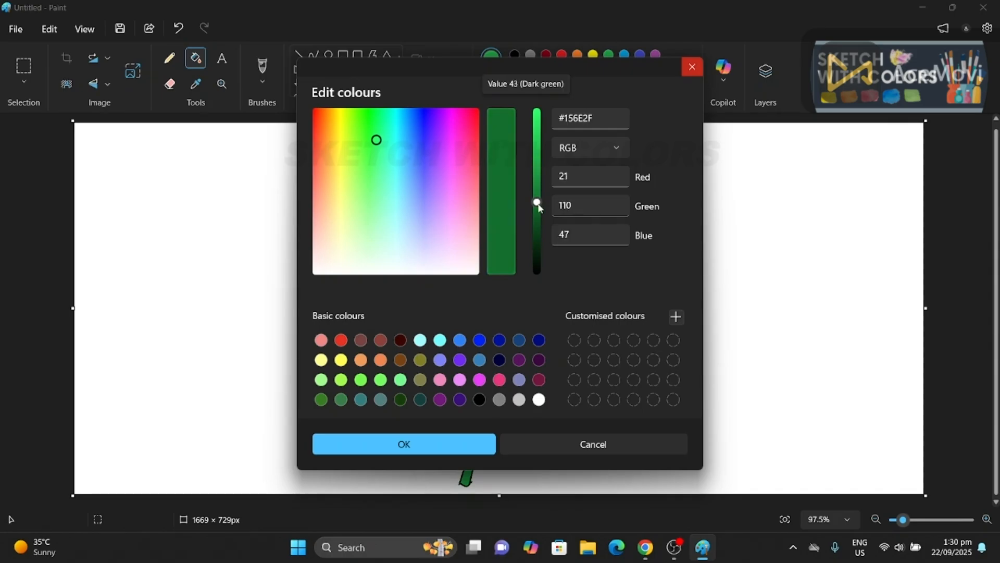
left_click(437, 444)
left_click(509, 390)
key("ctrl+z")
- Close the gap at the base of the right leaf with a line and fill both leaves with the dark green
scroll(441, 323, "up", 2)
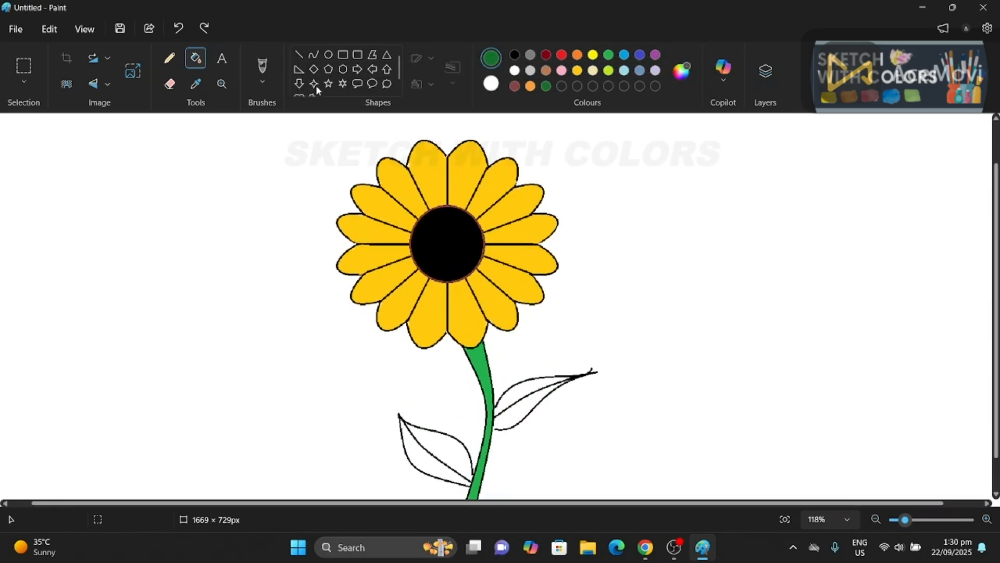
left_click(299, 55)
scroll(523, 333, "up", 4)
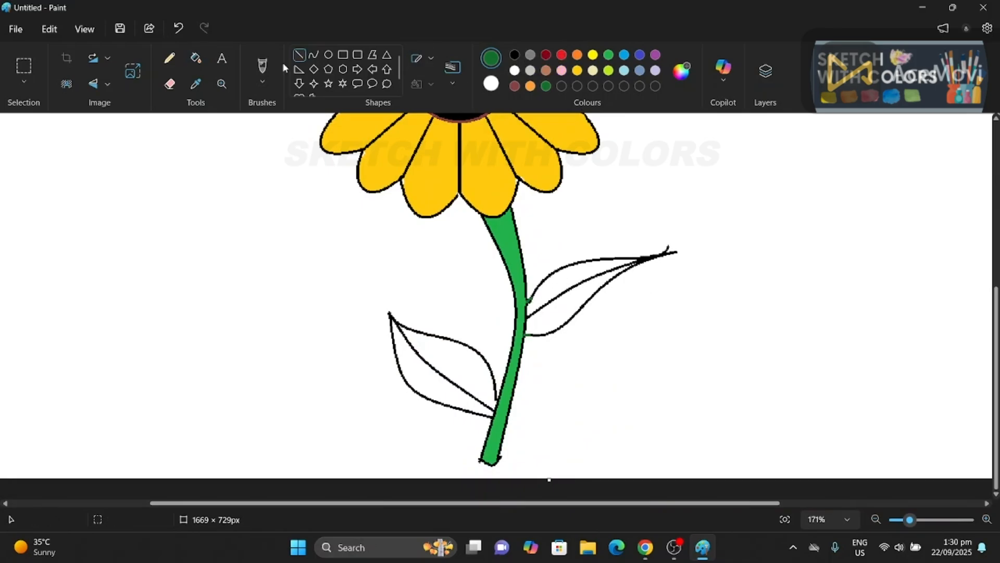
left_click(196, 57)
left_click(569, 289)
left_click(572, 275)
left_click(429, 384)
- Paint over the black midribs of both leaves with the standard brush in dark green to soften them
left_click(265, 81)
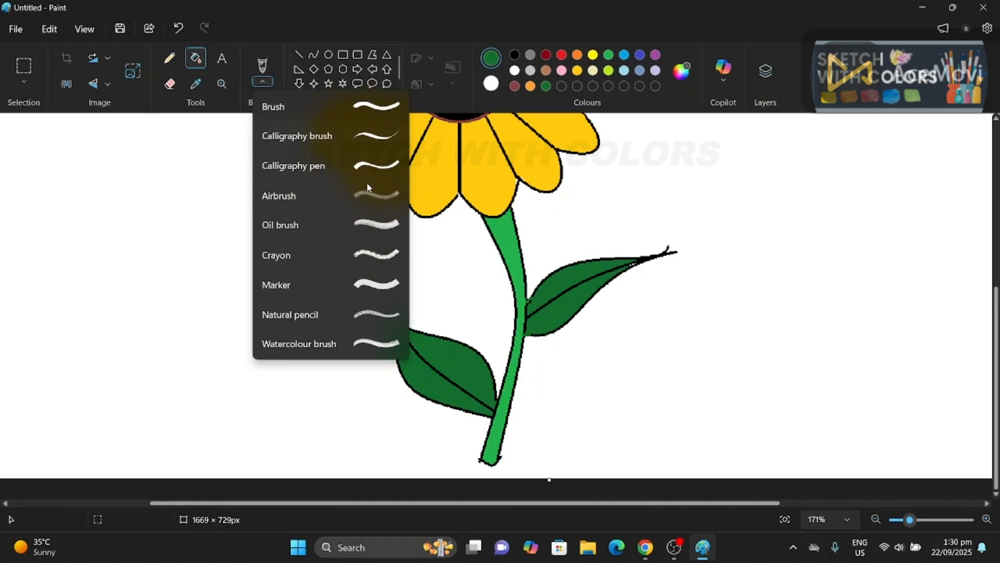
left_click(281, 105)
mouse_move(475, 394)
left_mouse_down()
mouse_move(402, 329)
mouse_move(424, 365)
mouse_move(398, 328)
mouse_move(484, 406)
mouse_move(429, 360)
left_mouse_up()
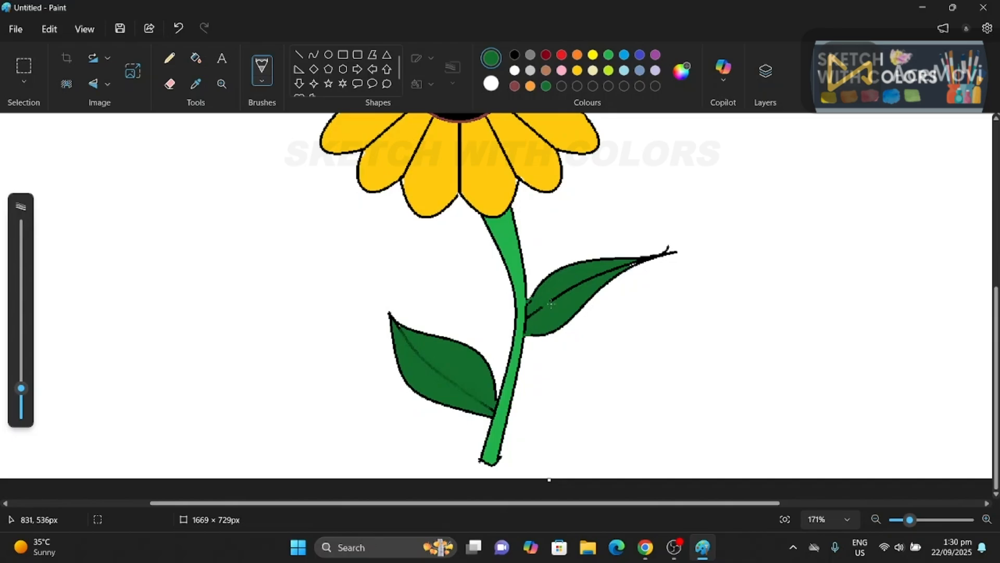
scroll(373, 405, "down", 2)
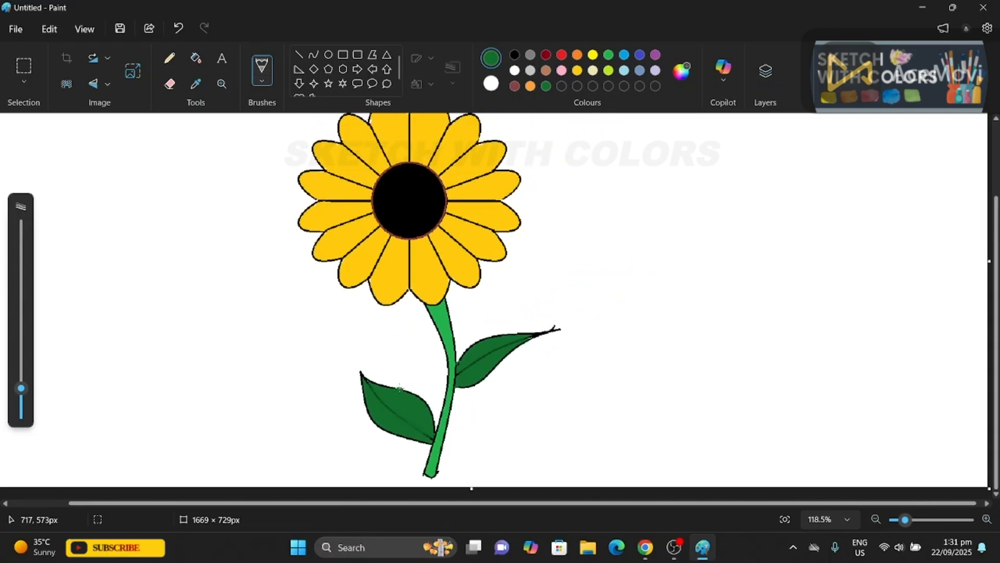
- Draw black side veins from the left leaf's midrib to its edges using the Line shape with a thinner outline
left_click(300, 54)
left_click(452, 74)
left_click(475, 105)
scroll(404, 410, "up", 1)
mouse_move(403, 397)
left_mouse_down()
mouse_move(397, 423)
mouse_move(418, 435)
left_mouse_up()
left_click(514, 55)
mouse_move(368, 414)
left_mouse_down()
mouse_move(385, 410)
mouse_move(409, 430)
left_mouse_up()
left_click(437, 343)
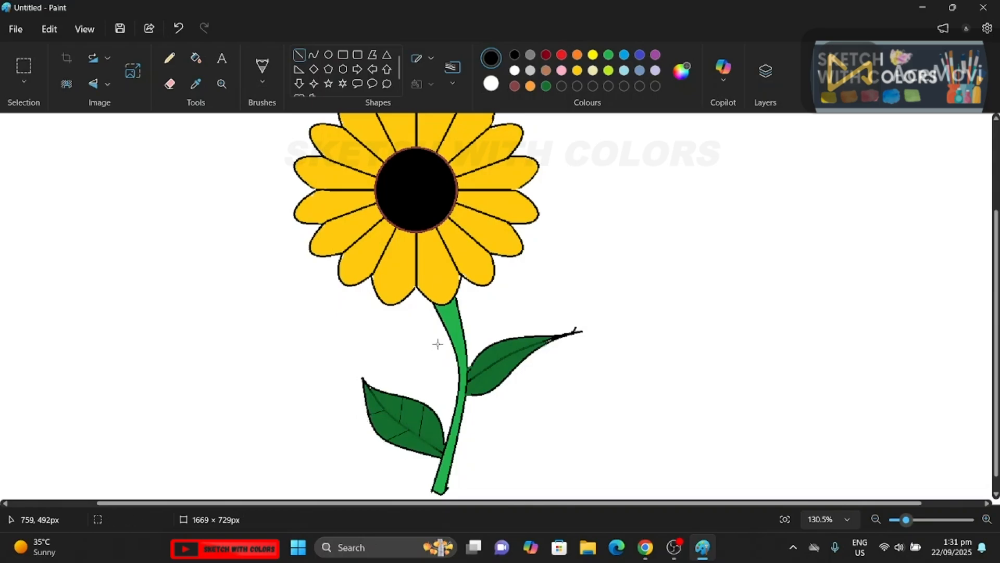
- Try another side vein near the left leaf's tip, then undo the last five vein lines
left_click_drag(380, 400, 396, 395)
key("ctrl+z")
key("ctrl+z")
key("ctrl+z")
key("ctrl+z")
key("ctrl+z")
- Redraw the thin black side veins on both sides of the left leaf's midrib, angled towards its tip
left_click_drag(427, 439, 432, 410)
left_click(433, 375)
mouse_move(395, 445)
left_mouse_down()
mouse_move(415, 435)
mouse_move(393, 425)
mouse_move(405, 427)
left_mouse_up()
left_click(426, 392)
left_click(428, 369)
left_click(416, 353)
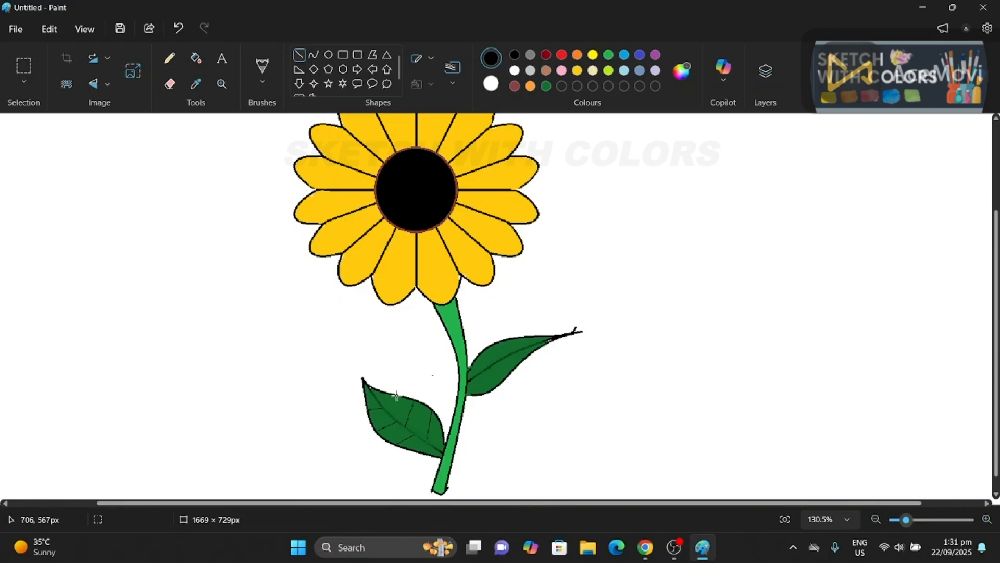
left_click_drag(396, 393, 390, 415)
left_click(552, 426)
- Draw thin black side veins branching from the midrib of the right leaf
mouse_move(480, 354)
left_mouse_down()
mouse_move(499, 382)
mouse_move(494, 362)
mouse_move(513, 368)
mouse_move(530, 344)
left_mouse_up()
left_click(495, 376)
left_click(608, 398)
left_click(590, 377)
left_click(650, 380)
left_click(635, 364)
- Add short black side veins near the tip and the base of the left leaf
left_click_drag(379, 394, 379, 406)
left_click(745, 405)
left_click_drag(420, 451, 434, 449)
left_click(737, 411)
scroll(705, 406, "down", 5)
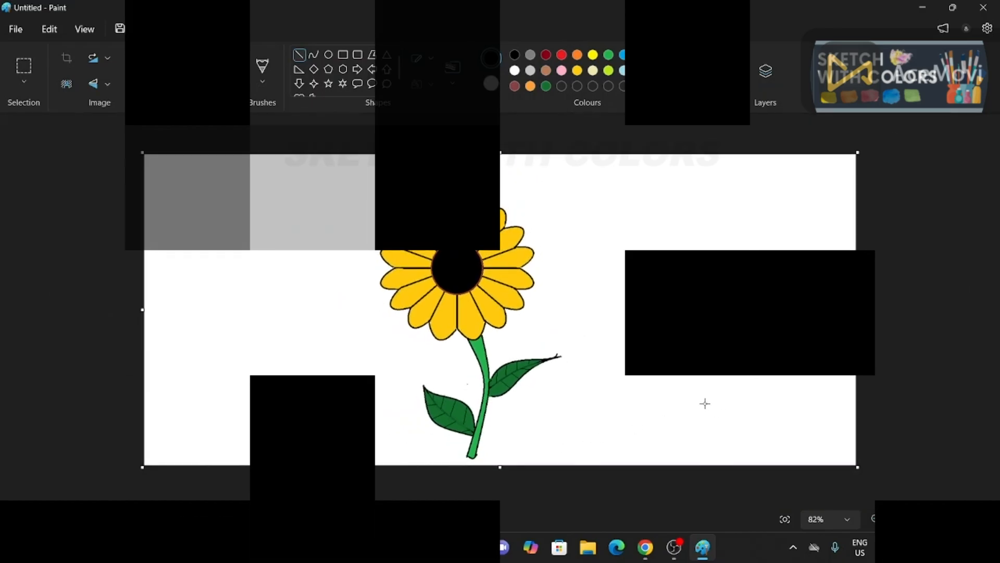